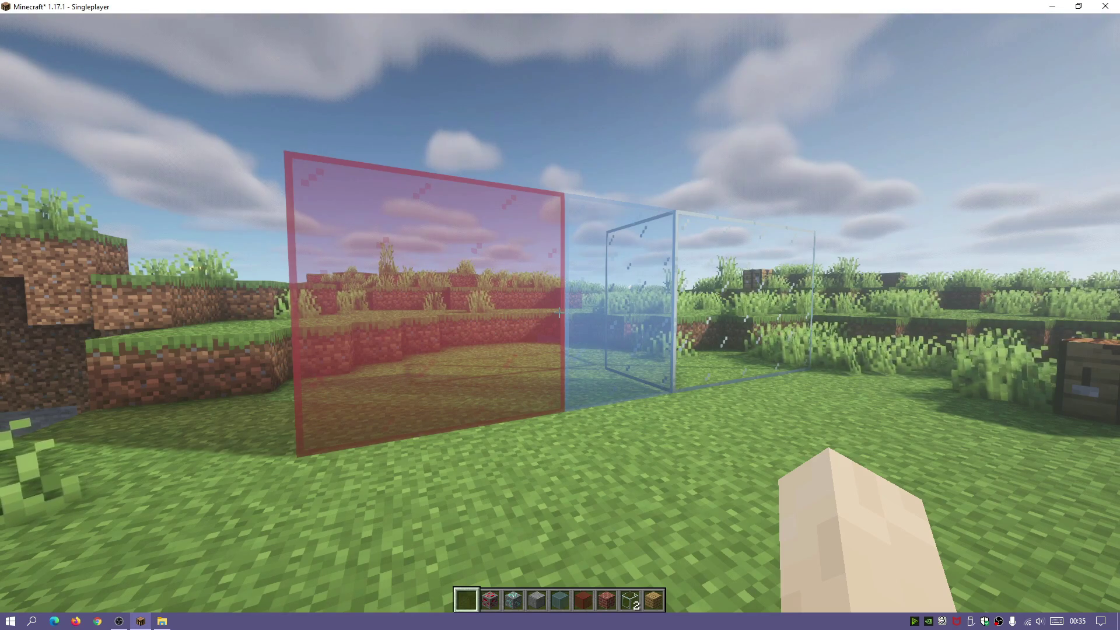
- Walk around the red, blue and clear glass walls to examine their connected textures
key(d)
key(a)
key(s)
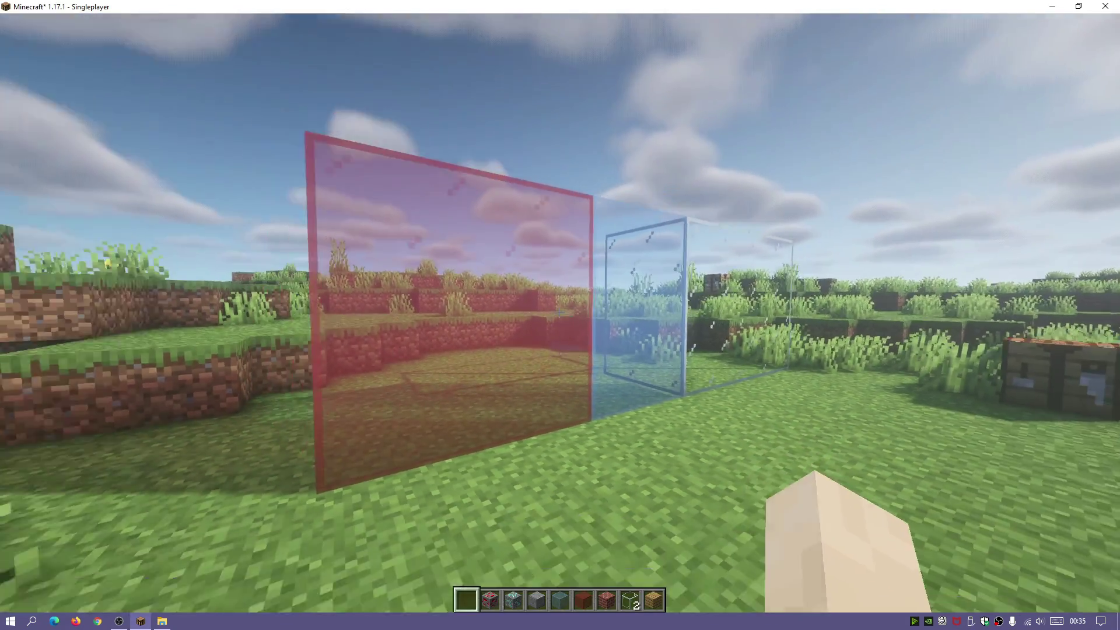
key(w)
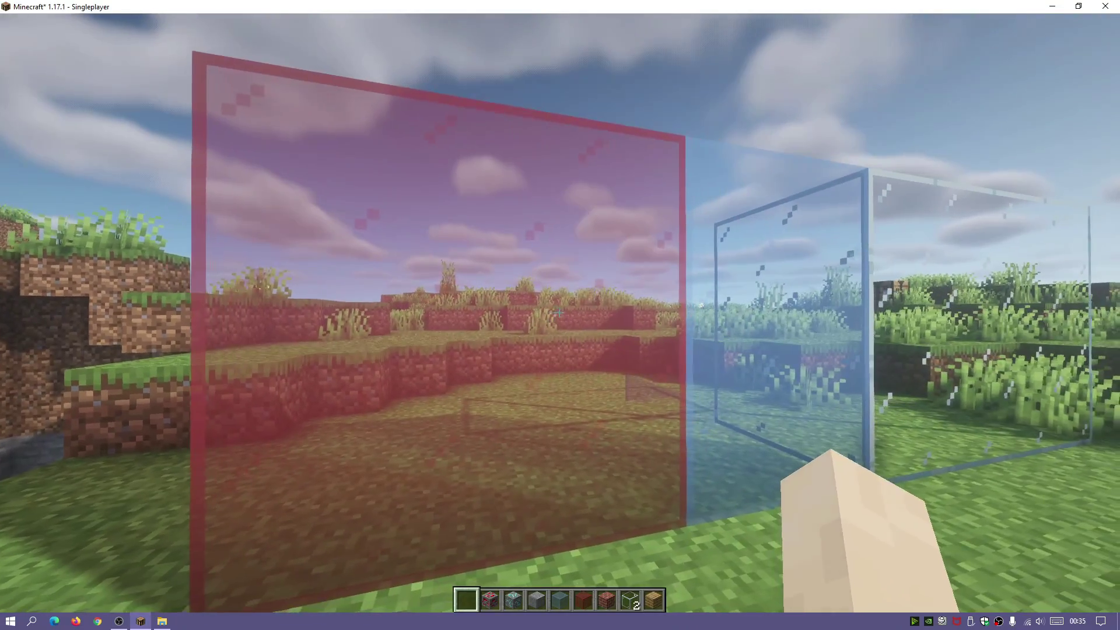
key(a)
key(d)
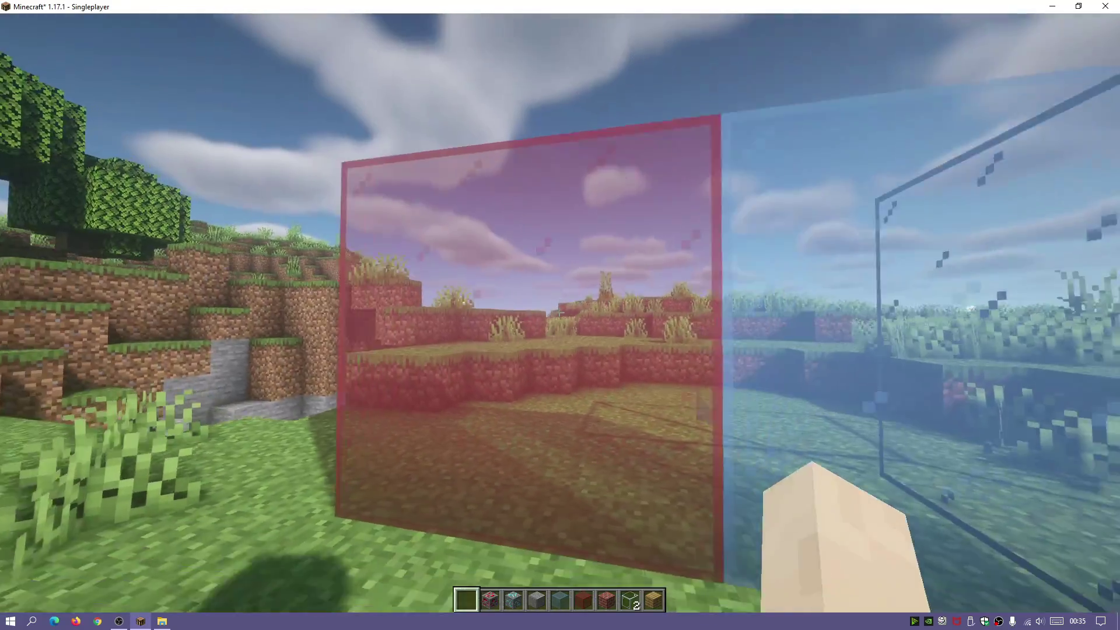
key(d)
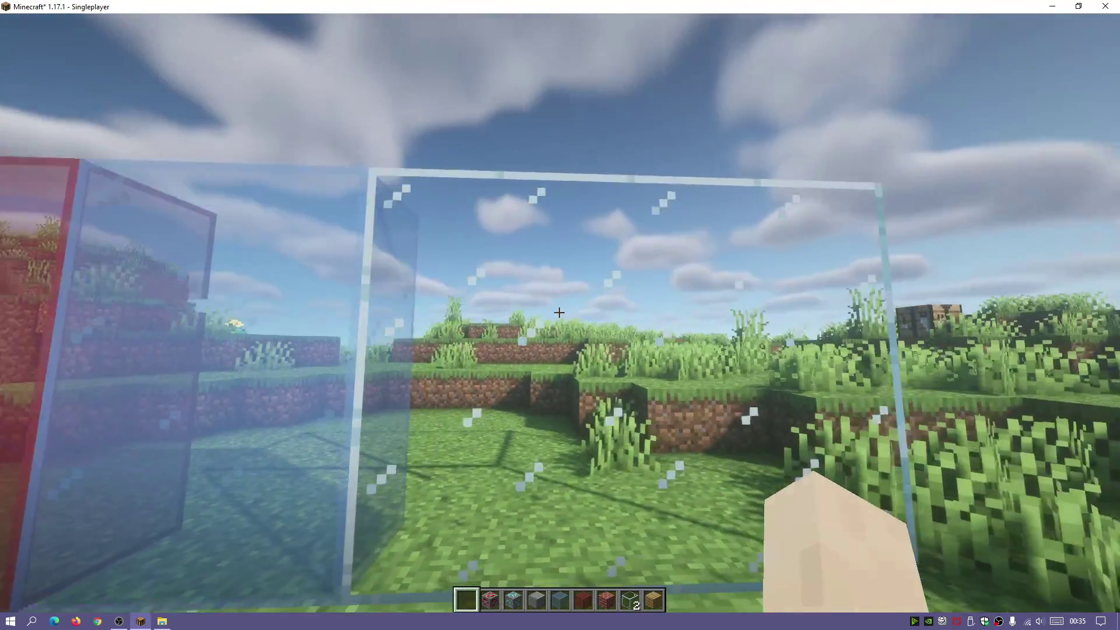
key(s)
key(d)
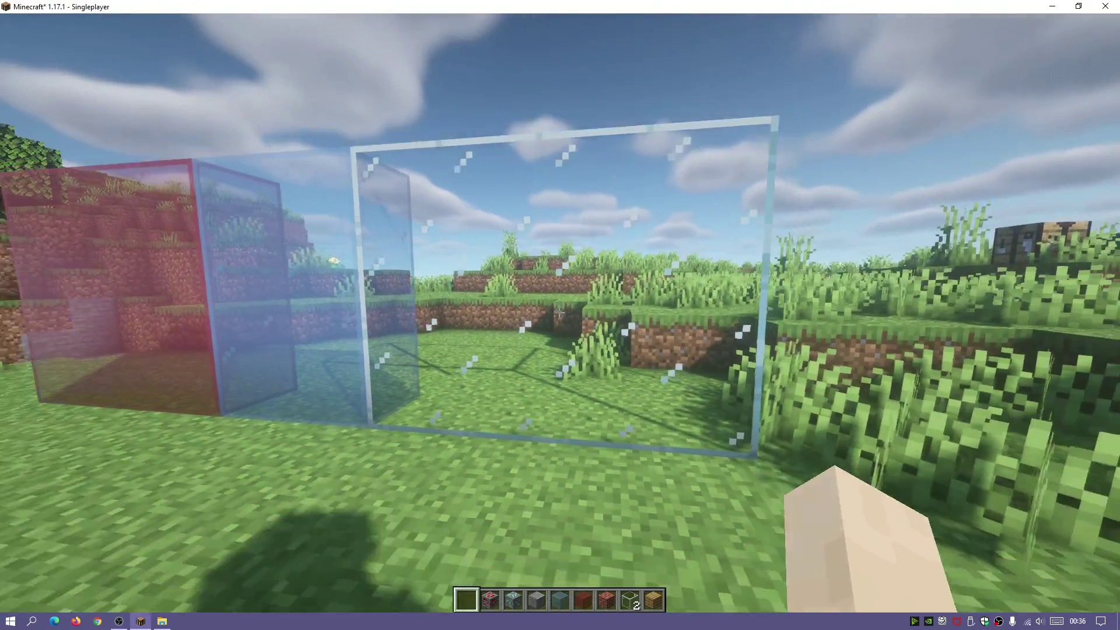
key(s)
key(d)
key(a)
- Set Disable CTM to ON in the ConnectedTexturesMod for Fabric configuration and return to the world
key(Escape)
click(539, 265)
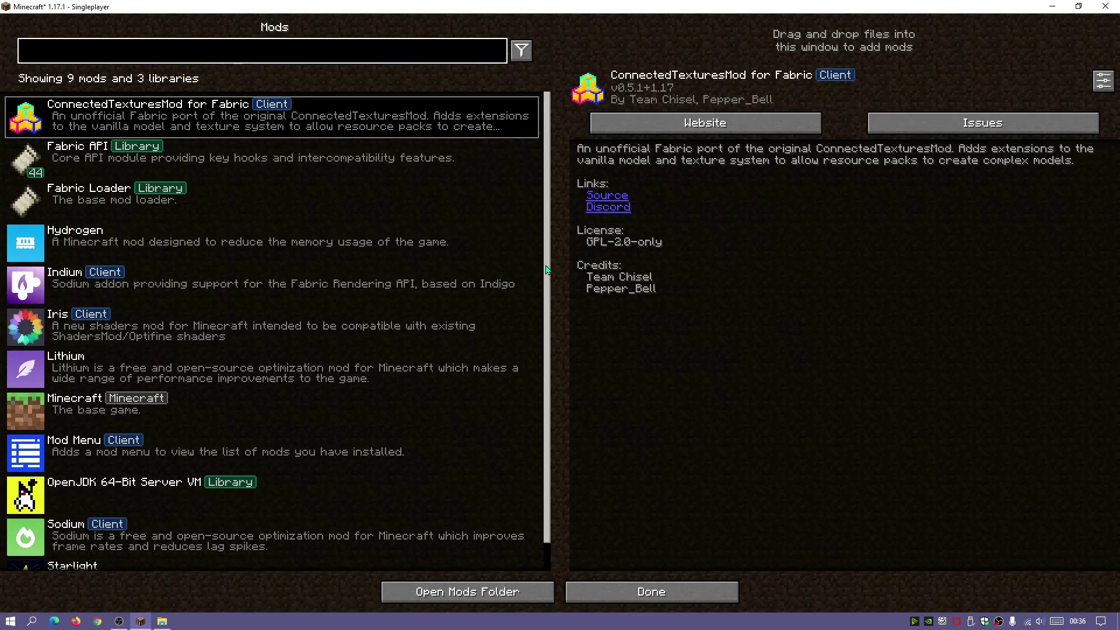
click(1103, 81)
click(449, 312)
click(607, 499)
key(Escape)
key(Escape)
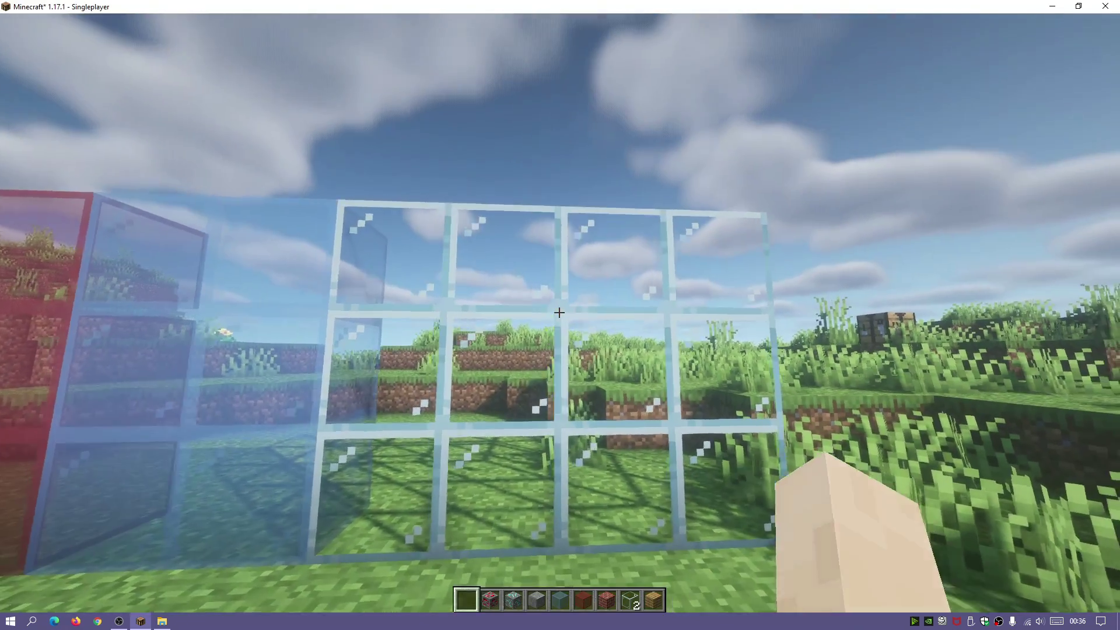
- Walk along the front of the glass walls to examine the separate block borders with CTM disabled
key(d)
key(space)
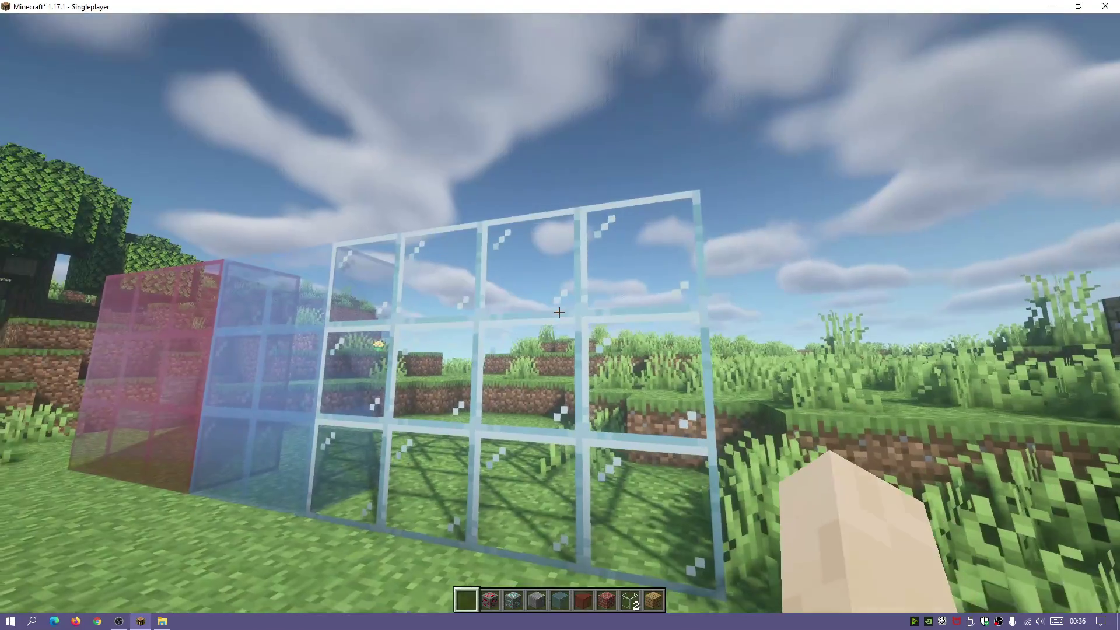
key(a)
key(w)
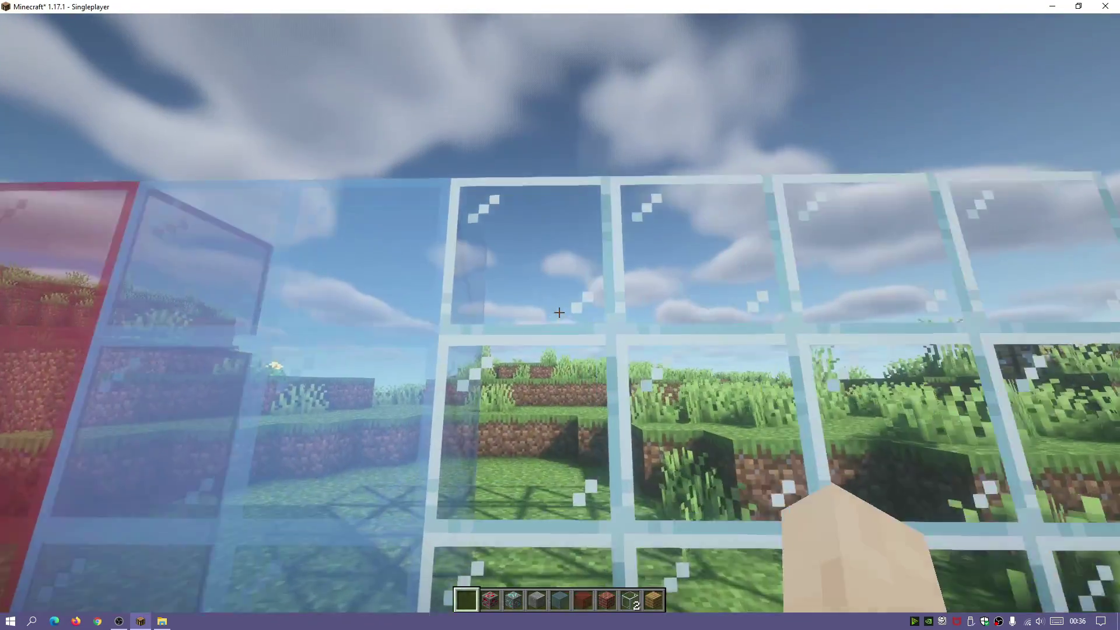
key(s)
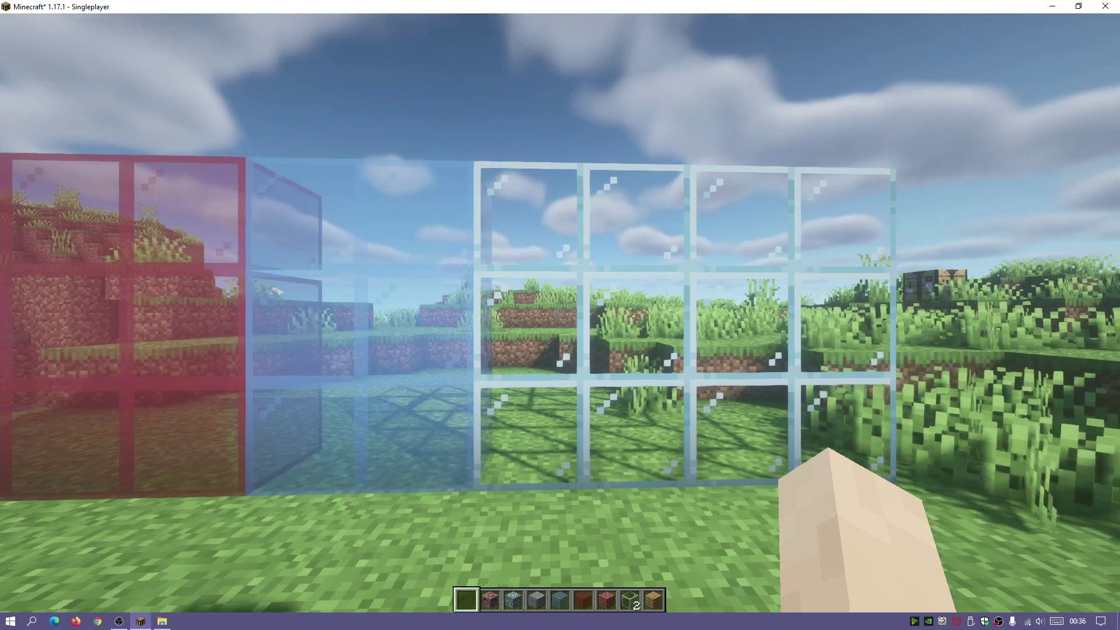
key(s)
key(a)
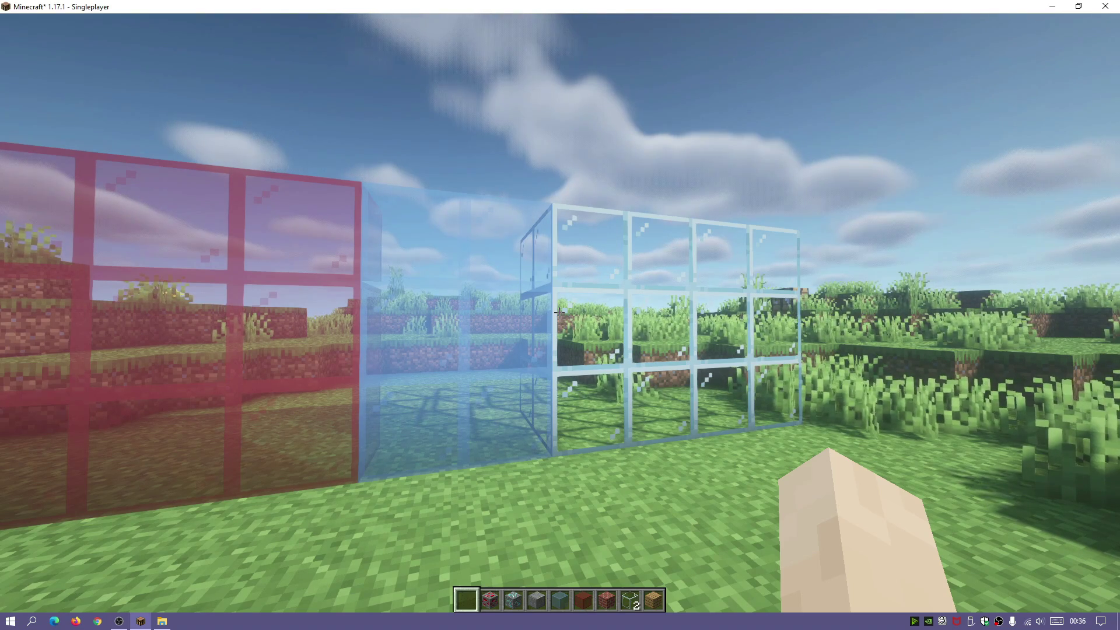
key(w)
key(a)
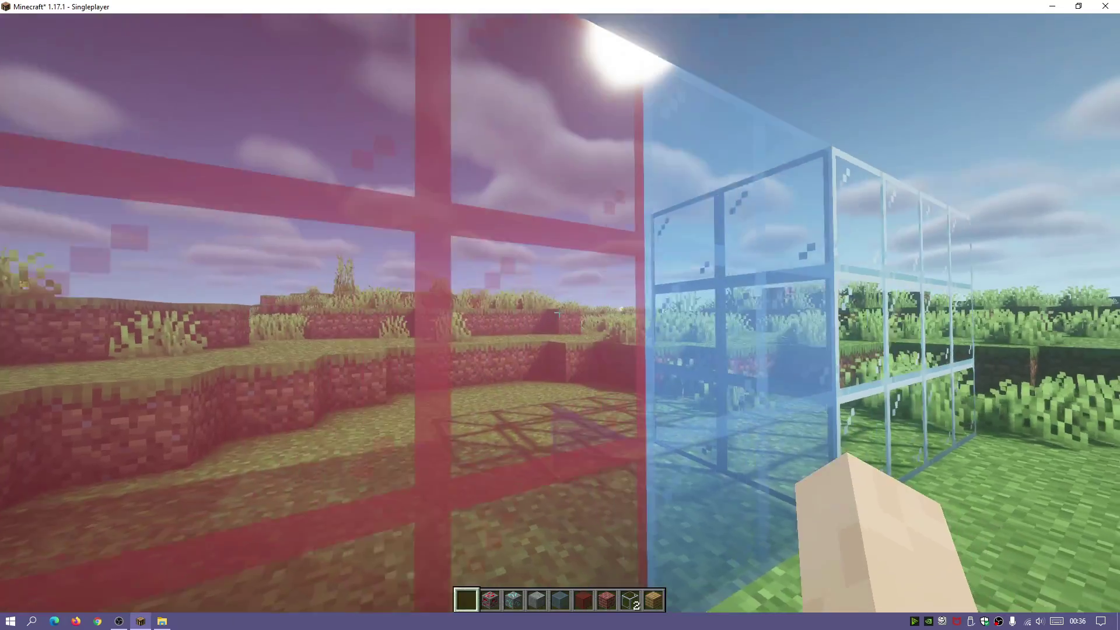
key(s)
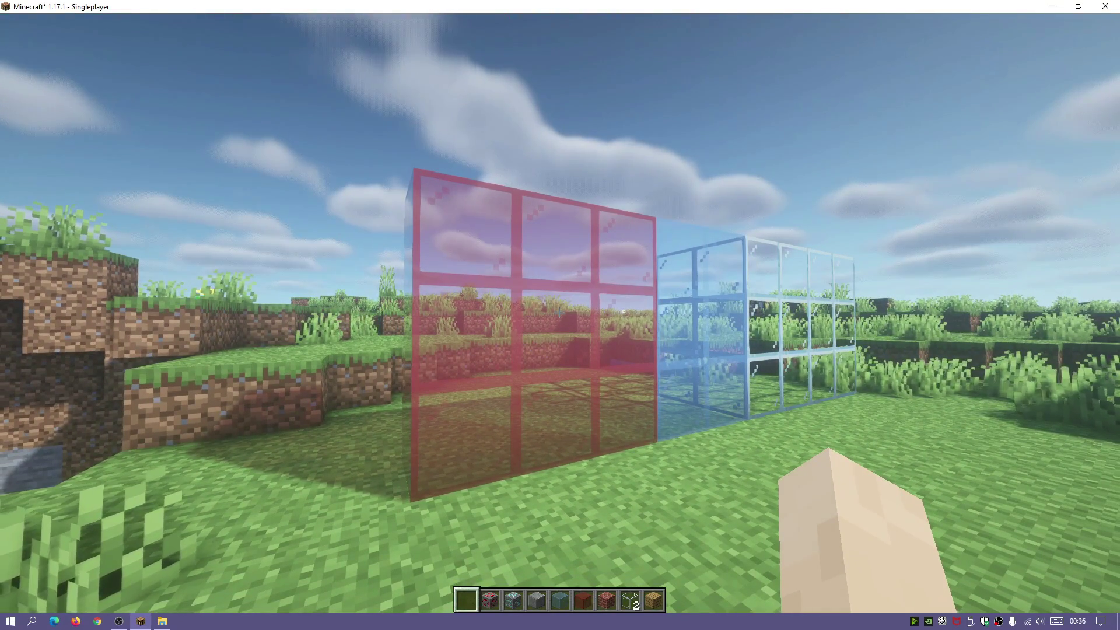
key(w)
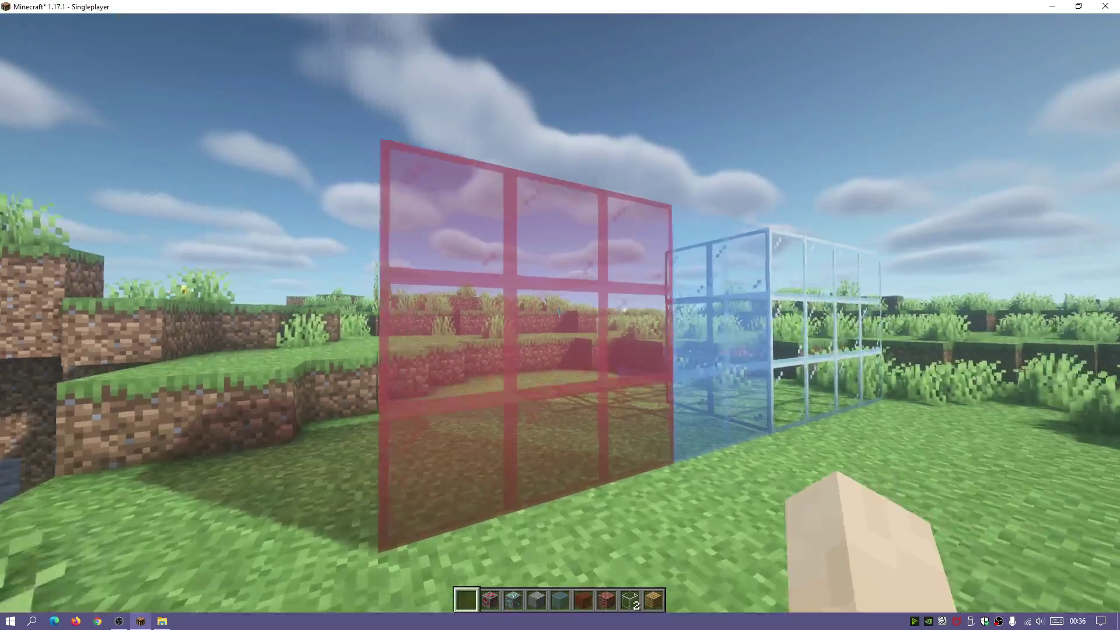
- Walk around behind the glass walls to examine their back side and the shadows they cast
key(w)
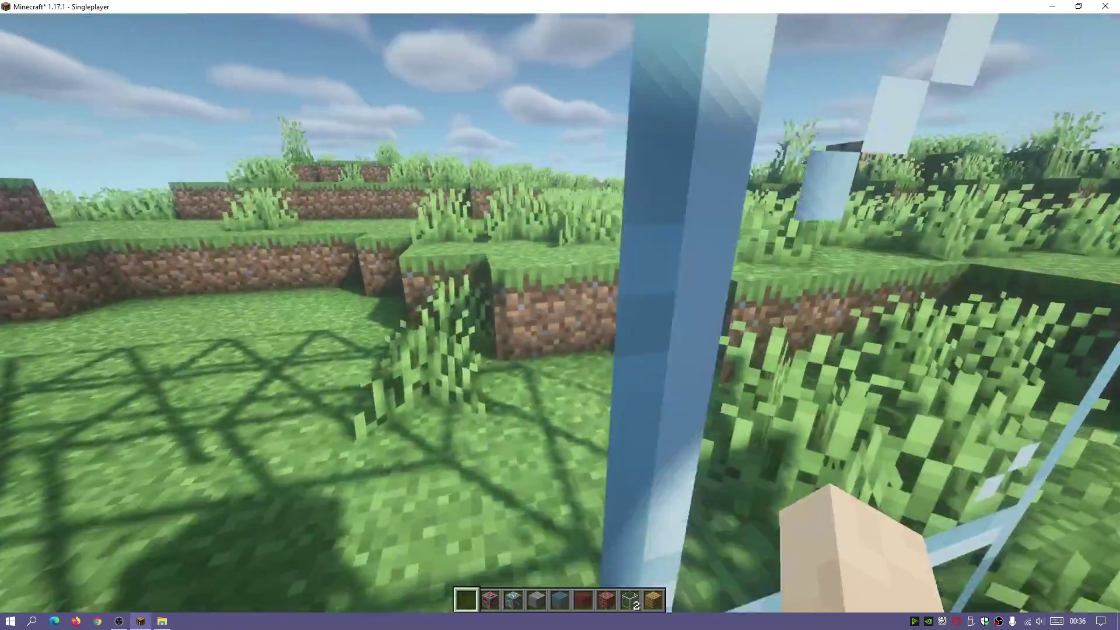
key(d)
key(space)
key(w)
key(d)
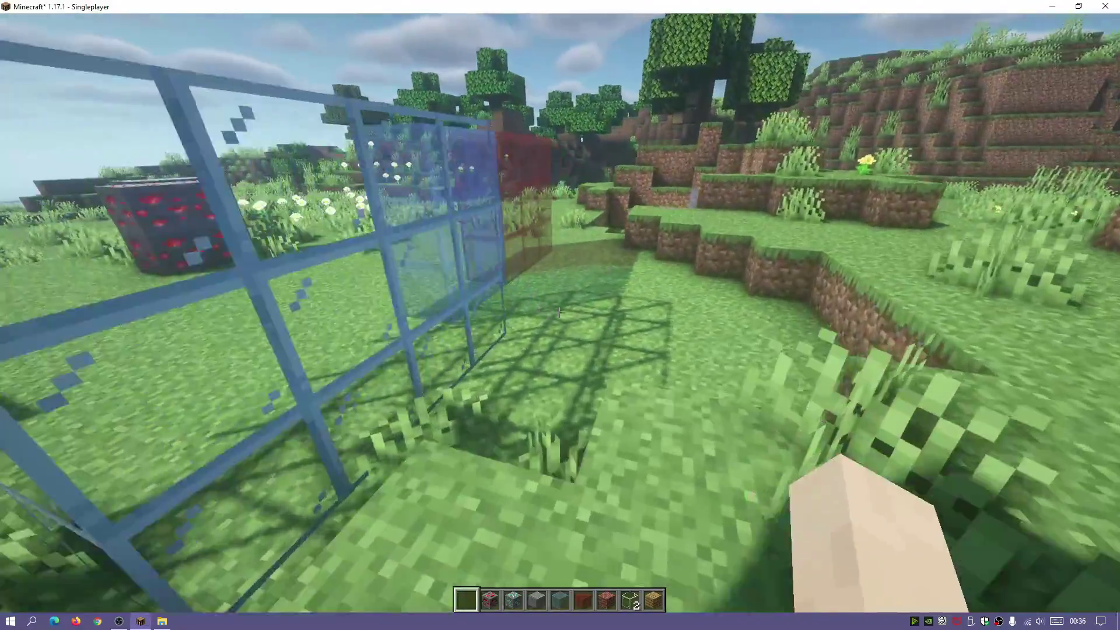
key(w)
key(d)
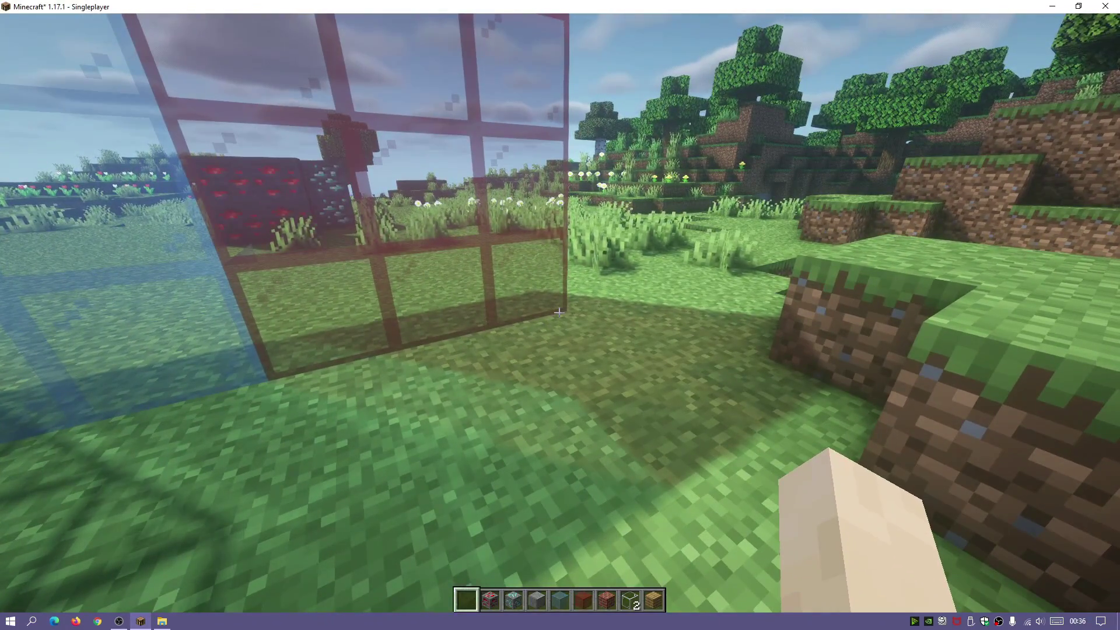
key(w)
key(d)
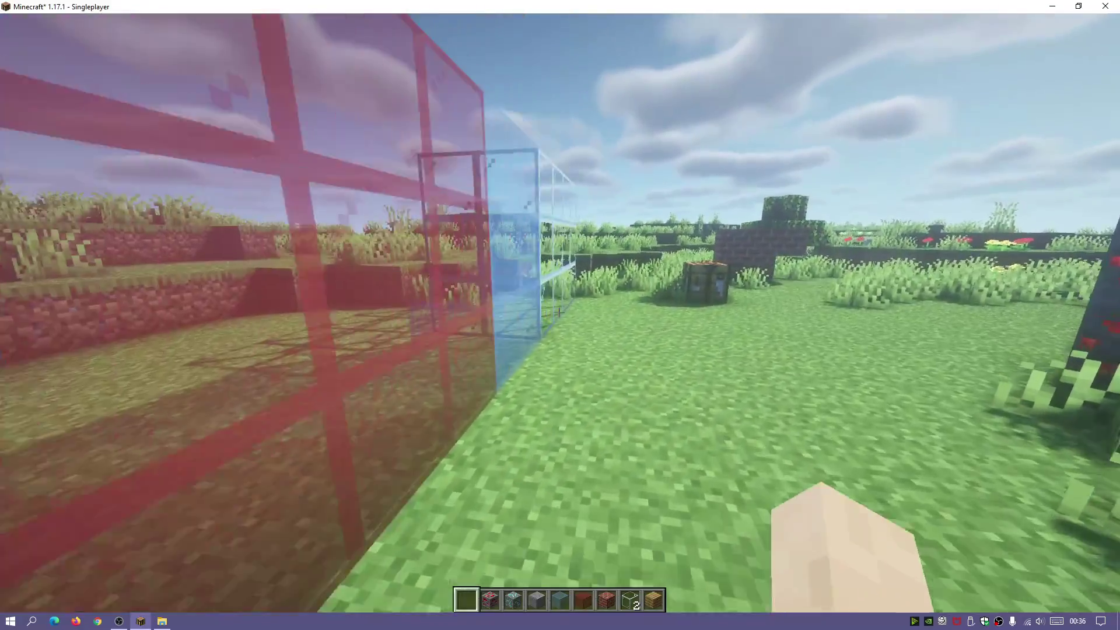
- Review the full list of installed mods down to Starlight, and return to the world
key(Escape)
click(562, 262)
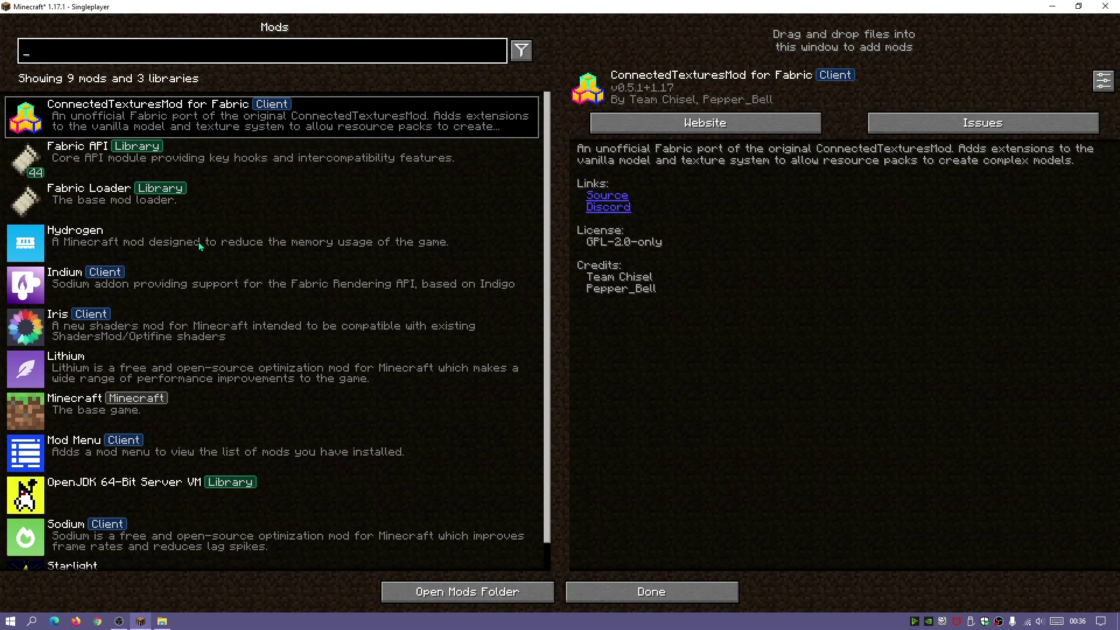
scroll(198, 242, down, 1)
scroll(148, 359, down, 1)
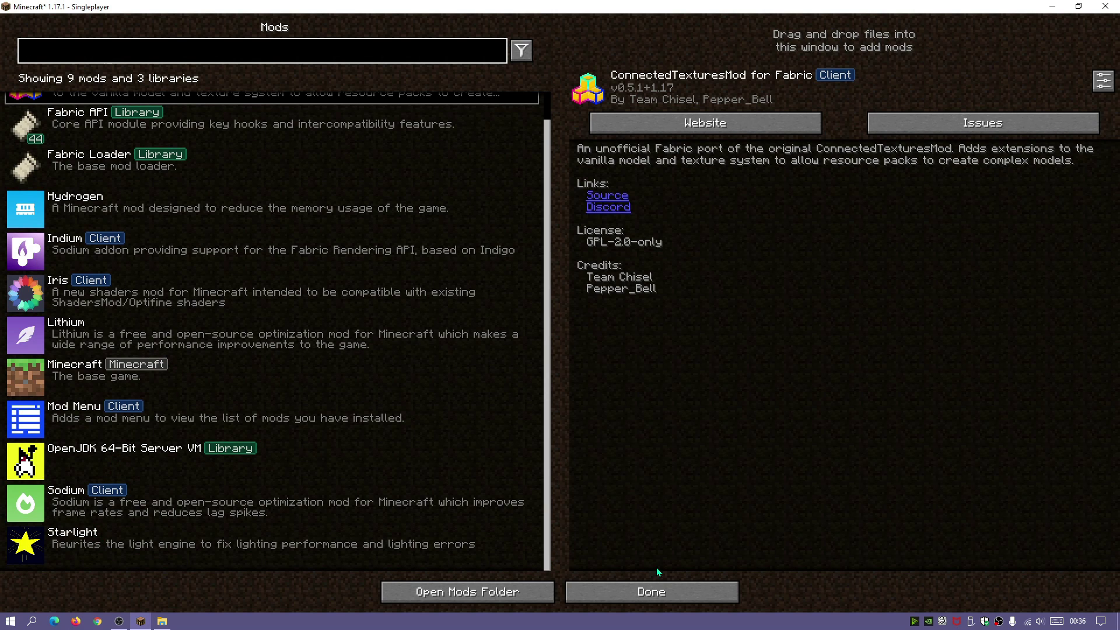
click(678, 592)
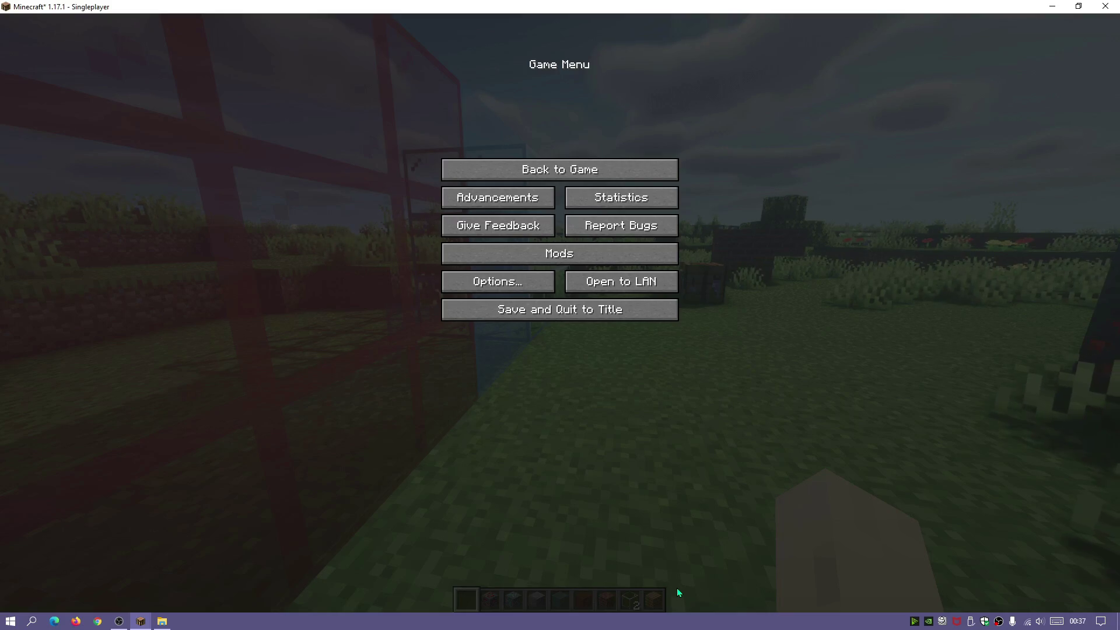
key(Escape)
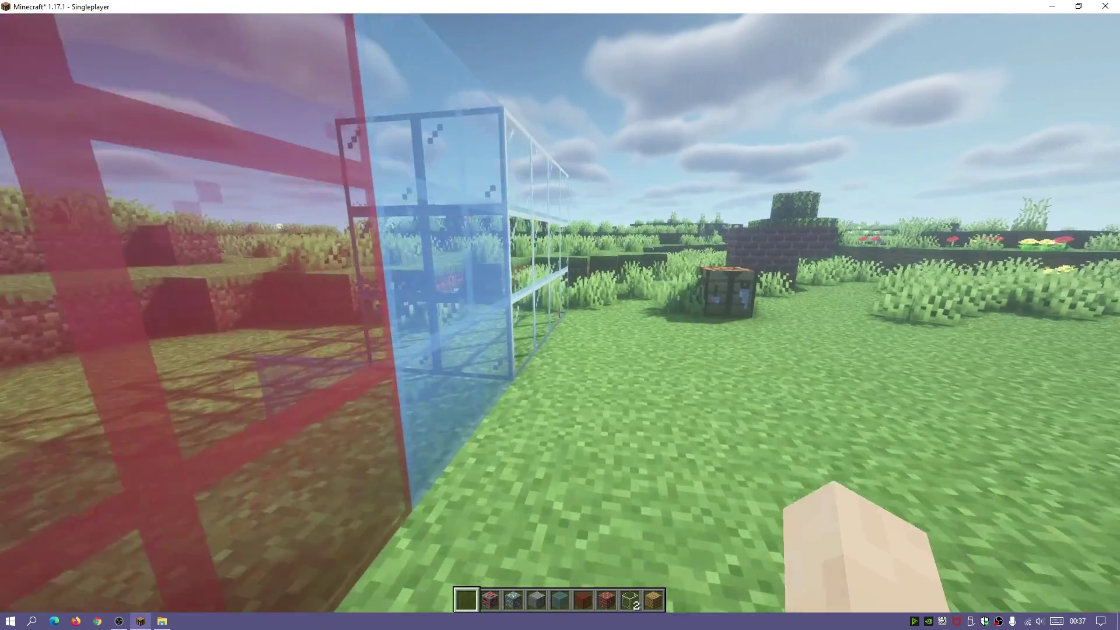
key(w)
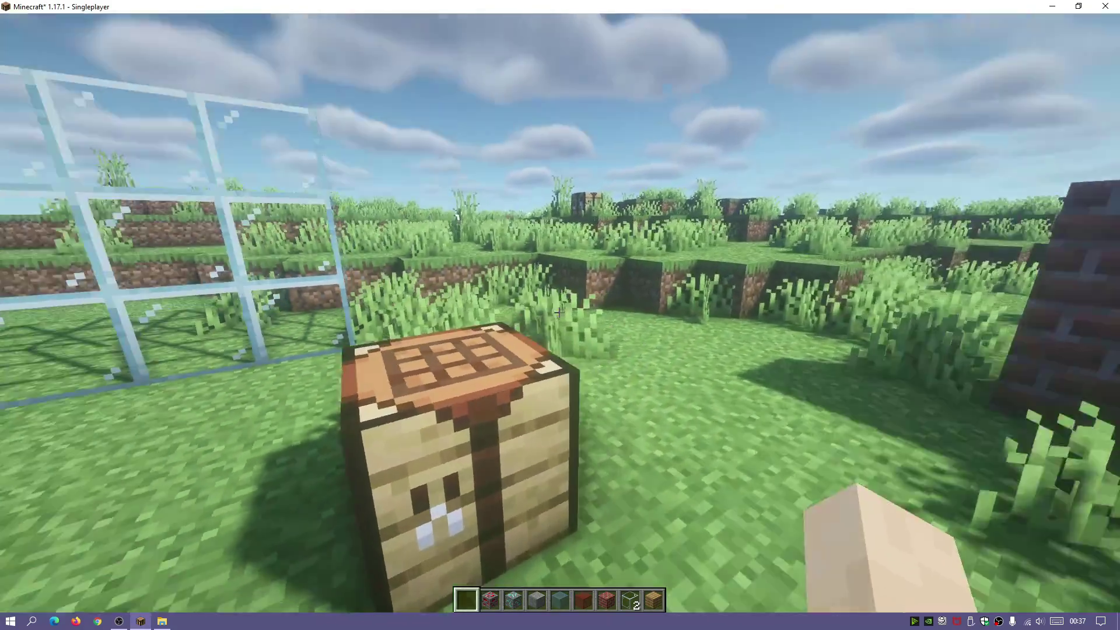
key(s)
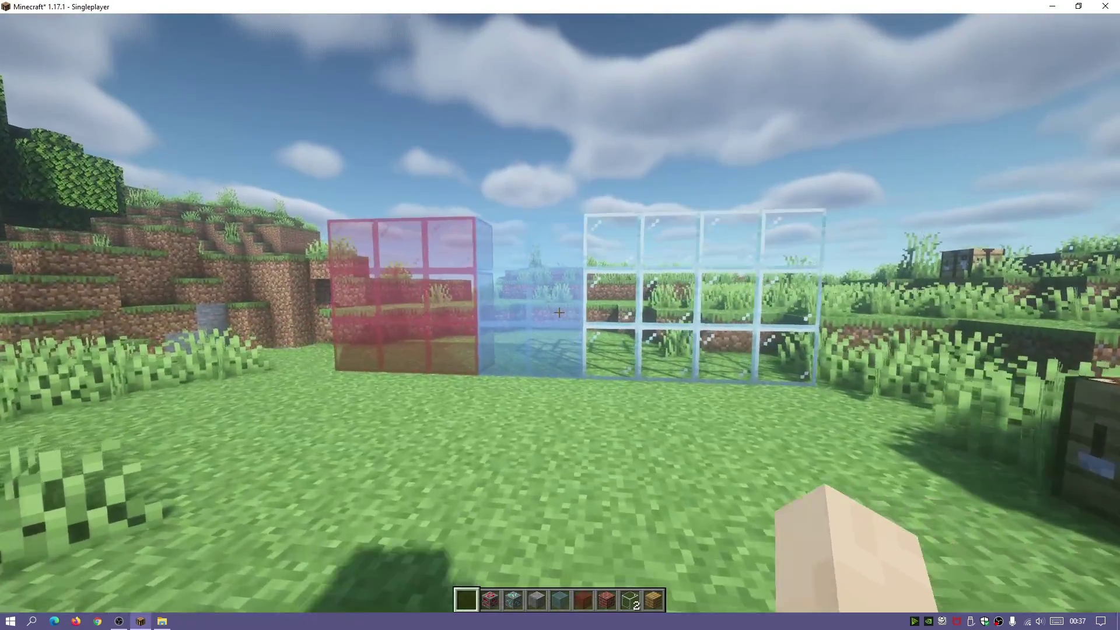
key(w)
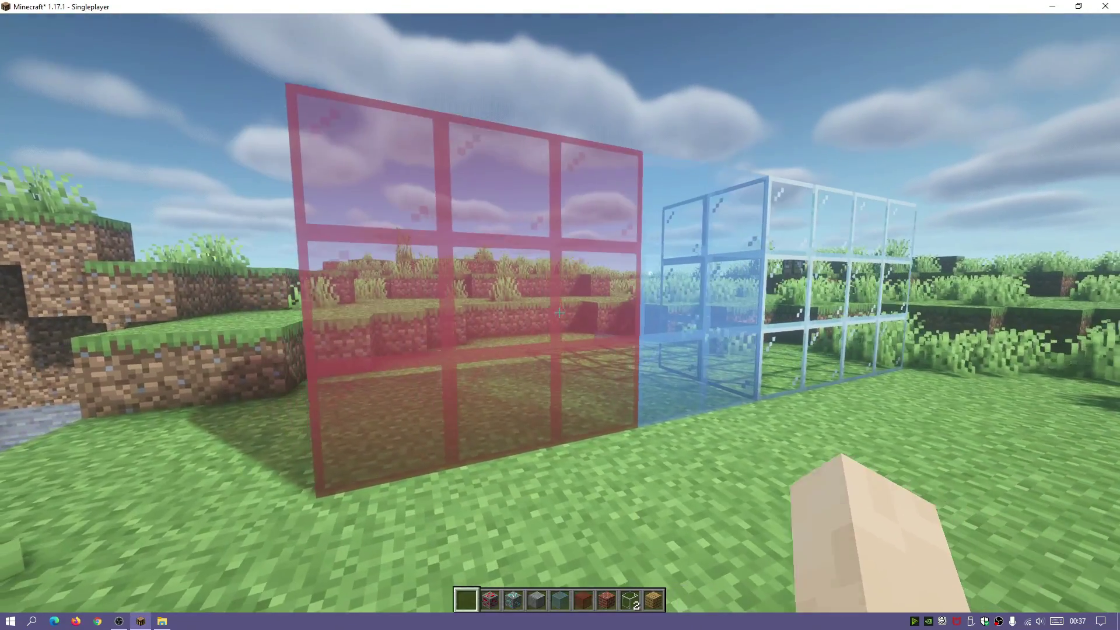
key(w)
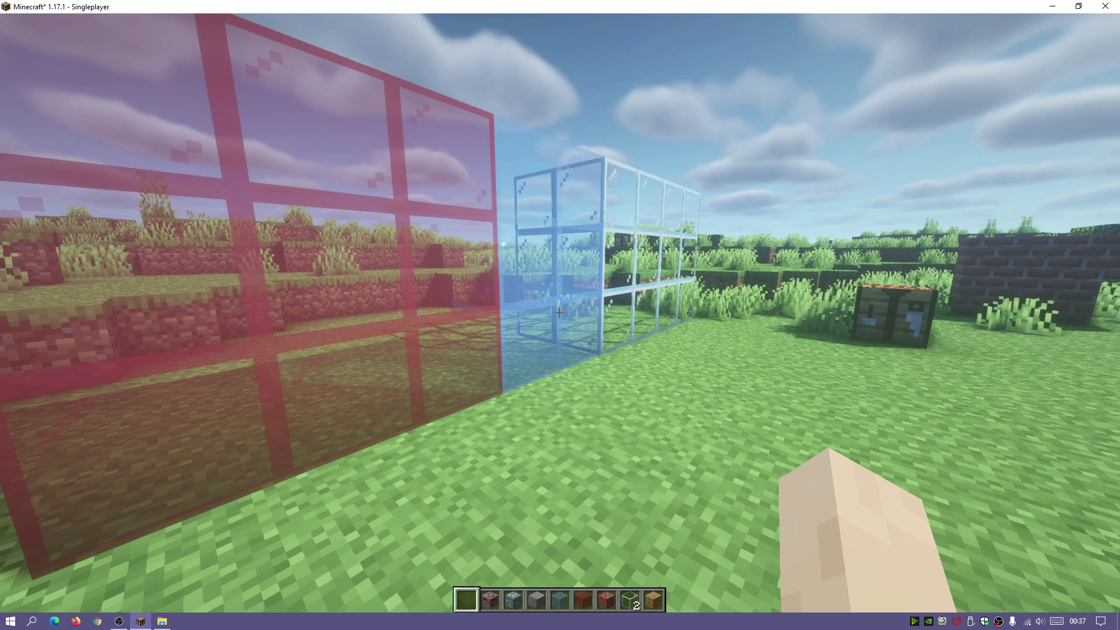
- Set Disable CTM to OFF in the ConnectedTexturesMod for Fabric configuration and check the glass walls in the world
key(Escape)
click(530, 264)
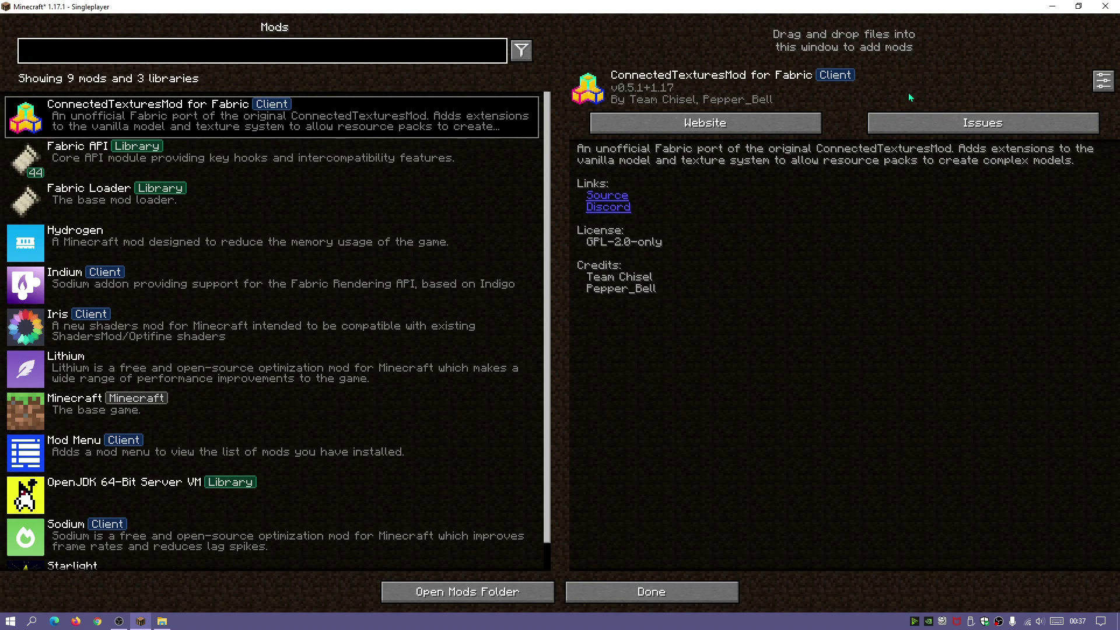
click(1109, 83)
click(462, 321)
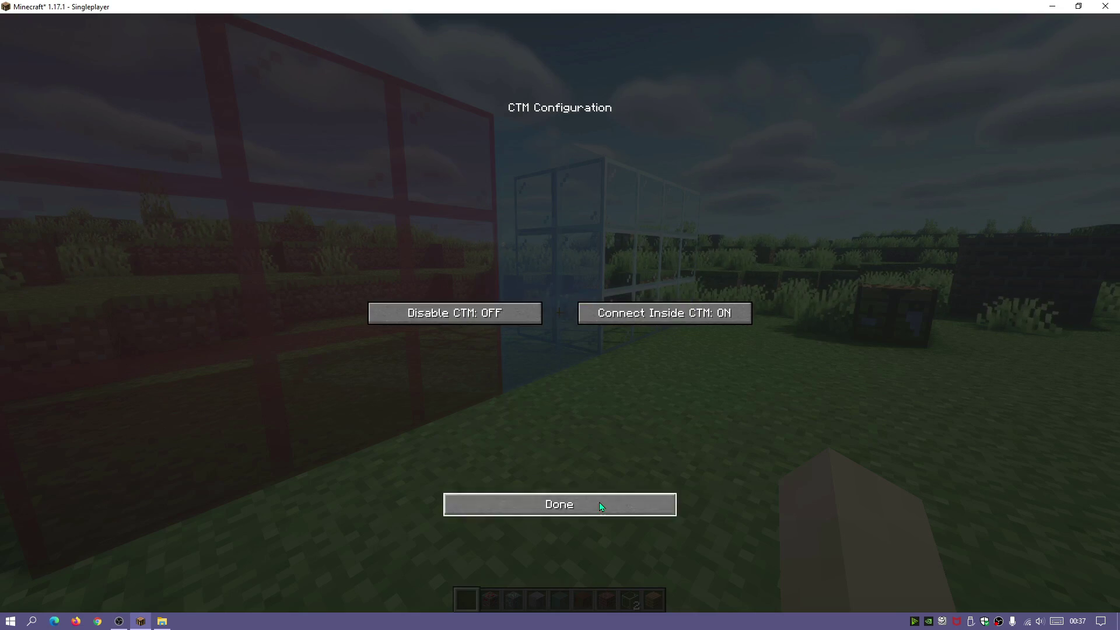
click(599, 503)
key(d)
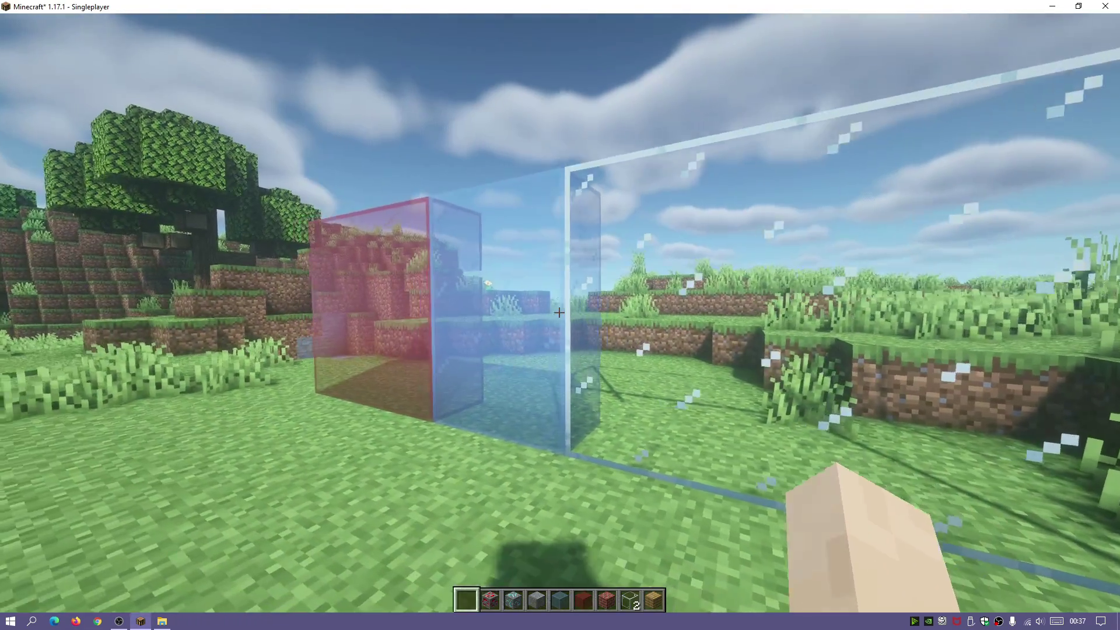
key(a)
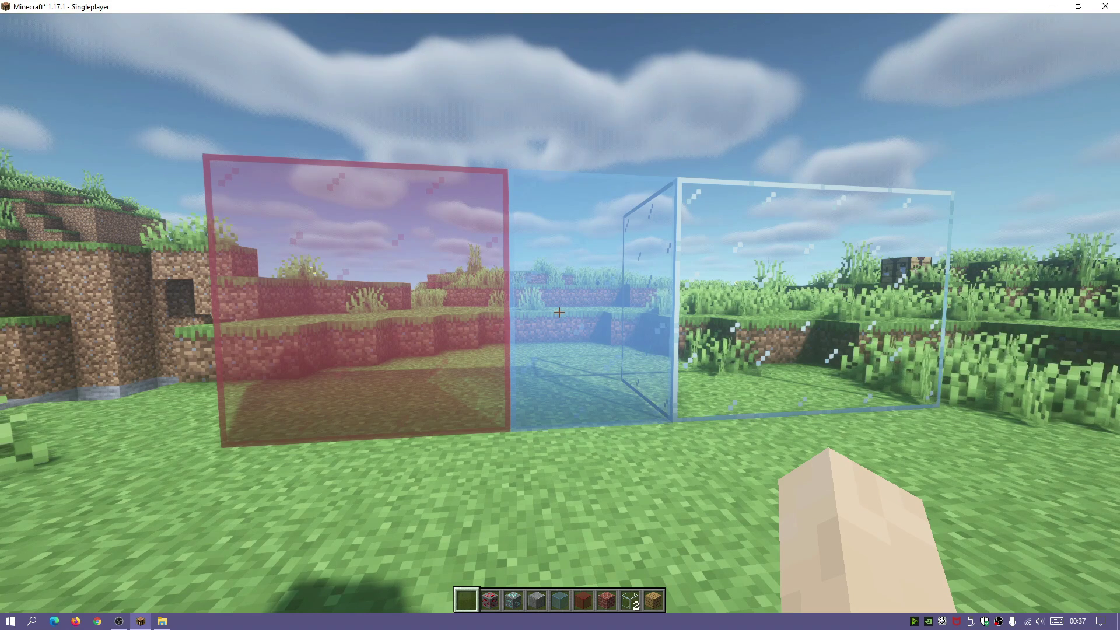
- Activate the Hysteria-1.17.x.zip resource pack, deselect CTM+Fabric+1.17.X.zip and Basic-ET-0.1.1.zip, and apply the selection in the world
key(Escape)
click(502, 282)
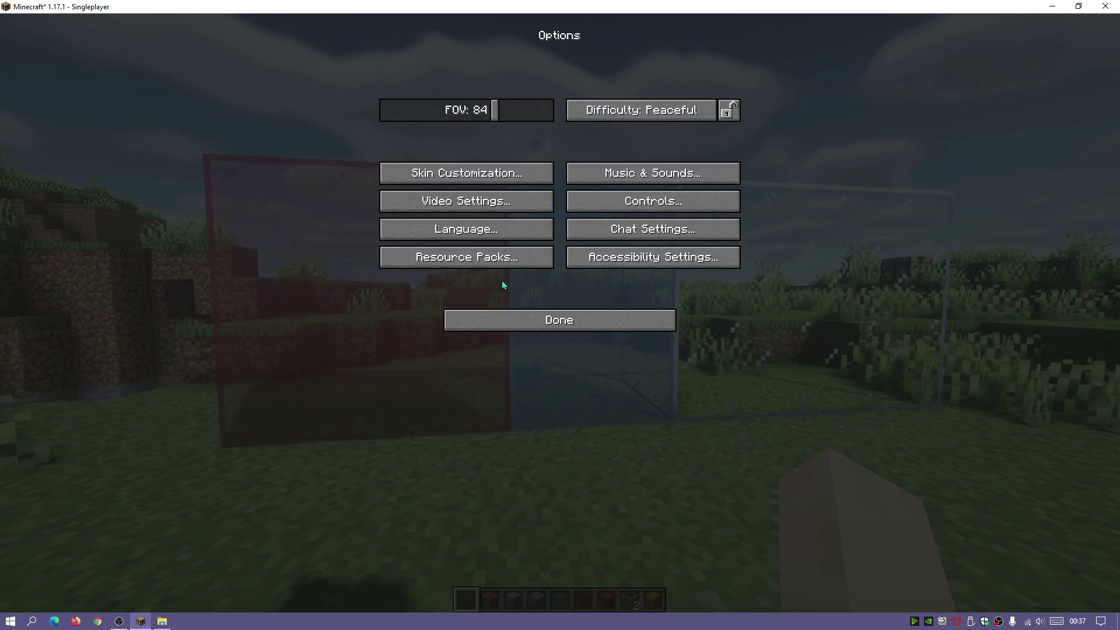
click(475, 254)
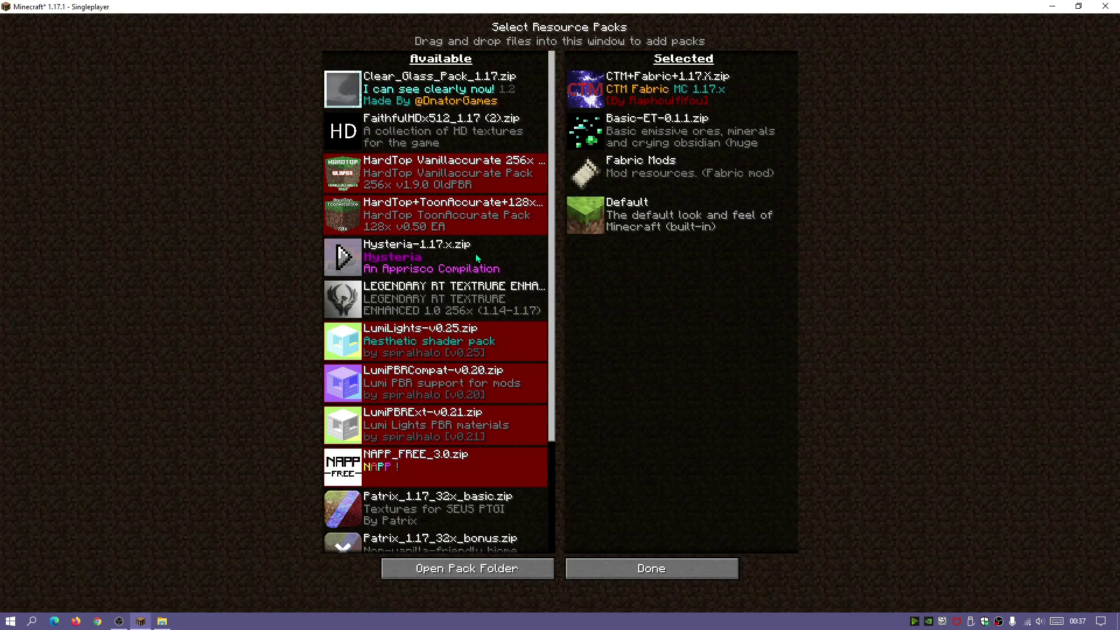
click(342, 256)
click(578, 132)
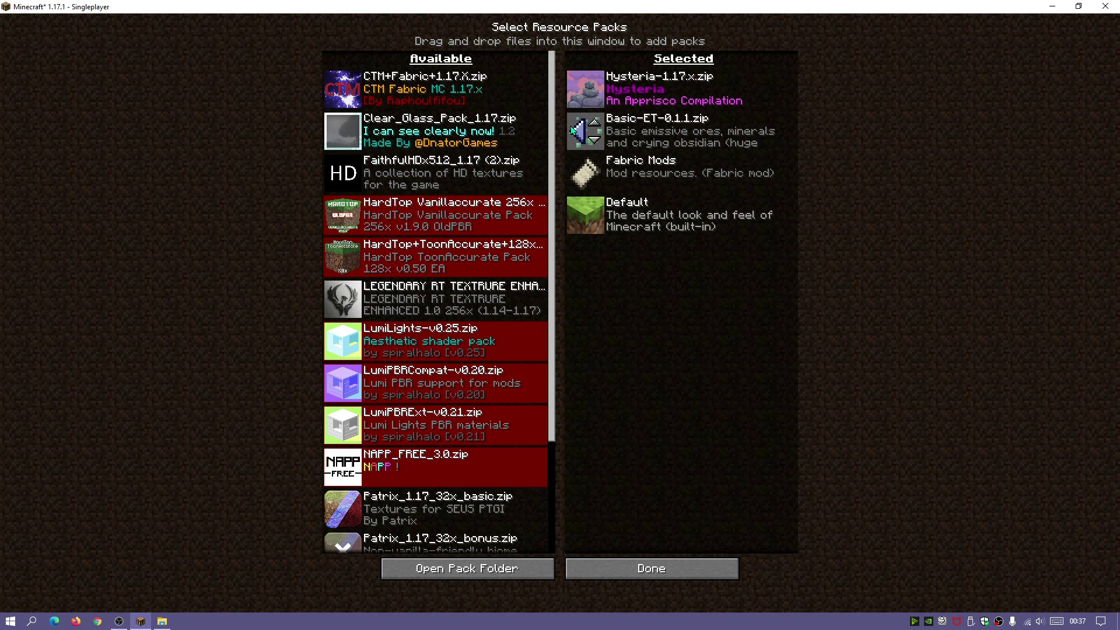
click(578, 131)
click(686, 563)
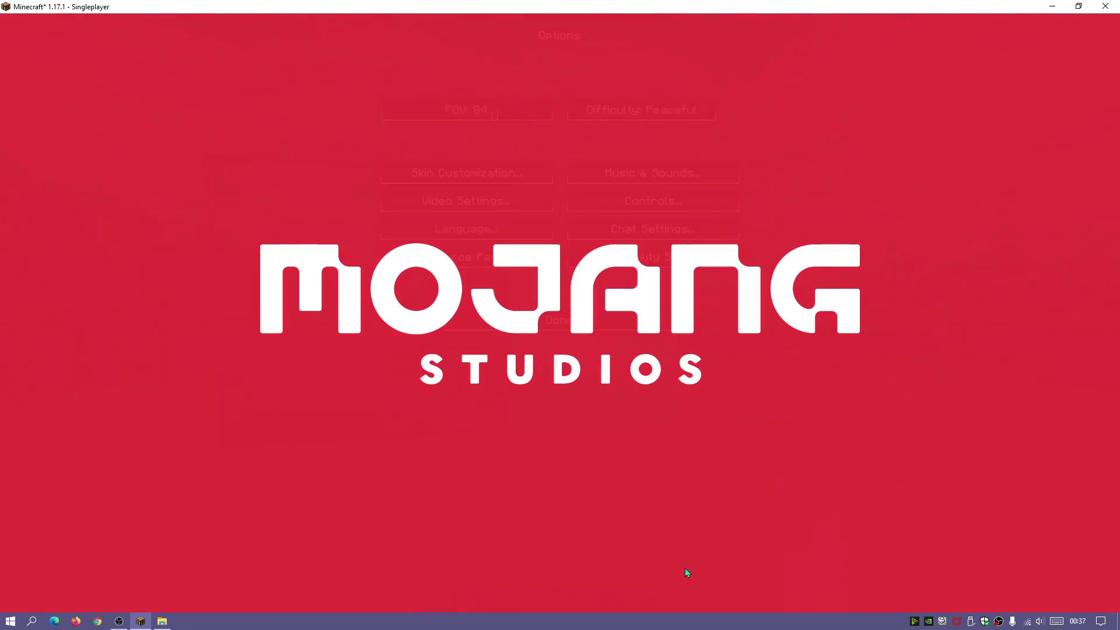
key(Escape)
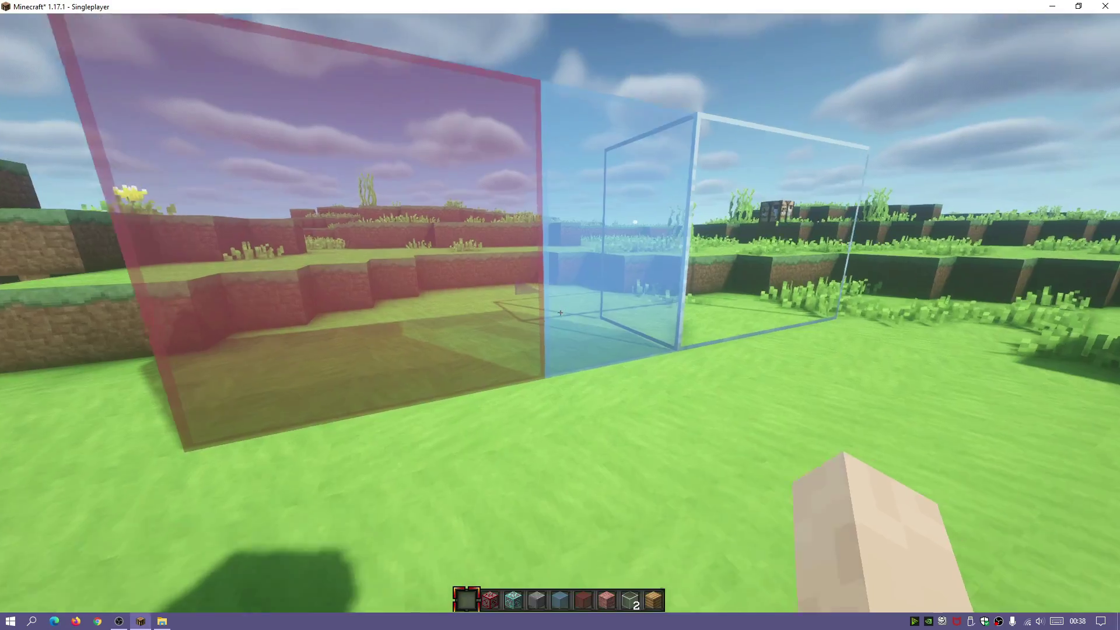
- Check the list of shader packs in the video settings for the one in use, and return to the world
key(Escape)
click(521, 292)
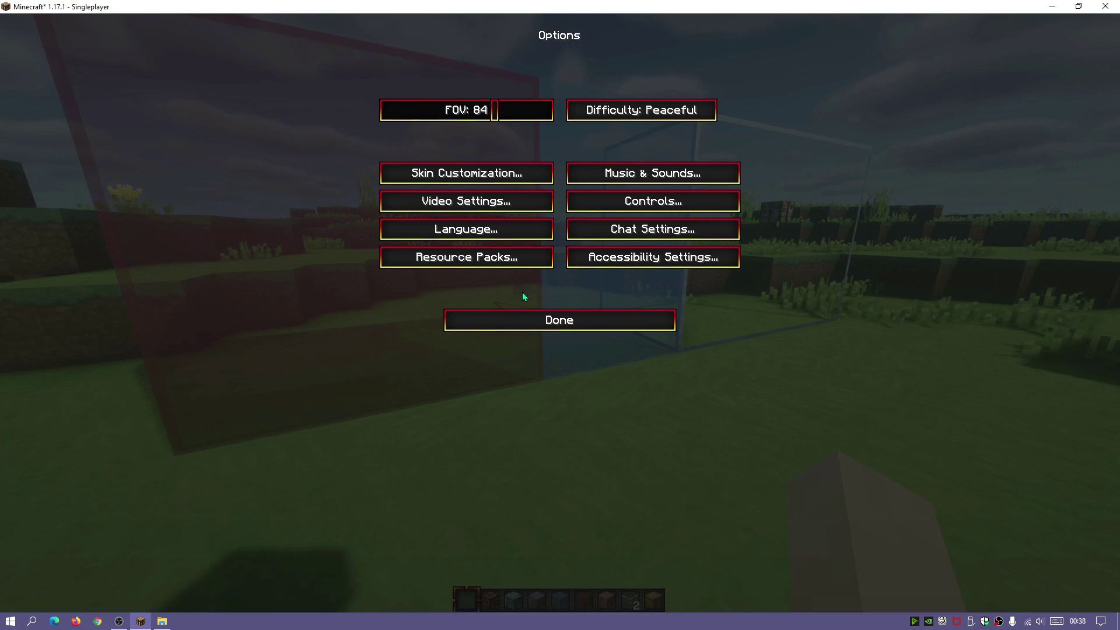
click(477, 204)
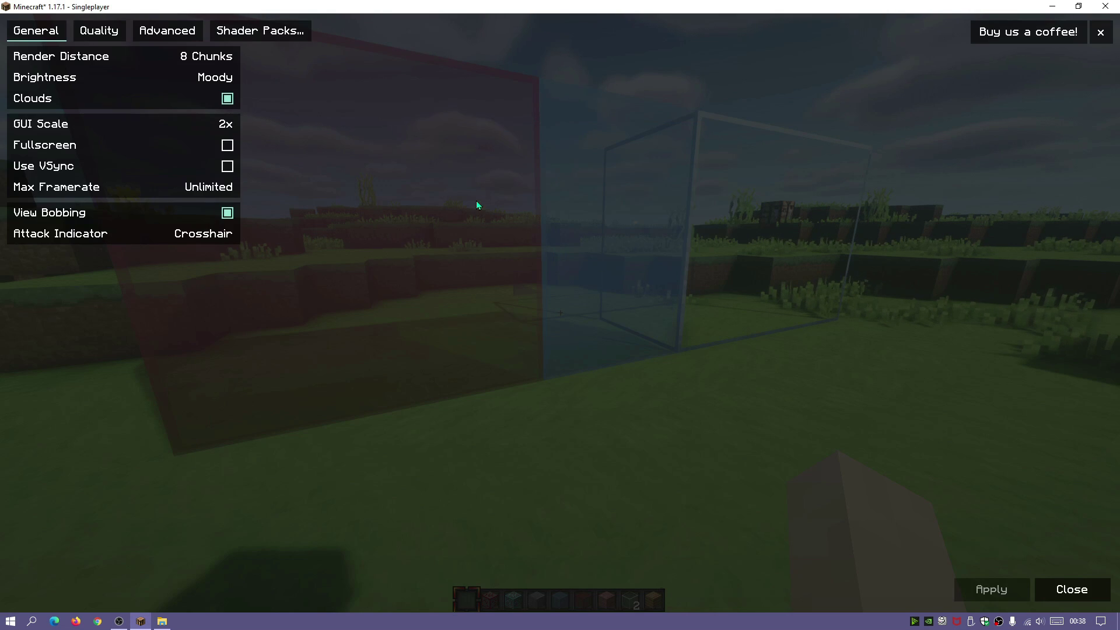
click(271, 30)
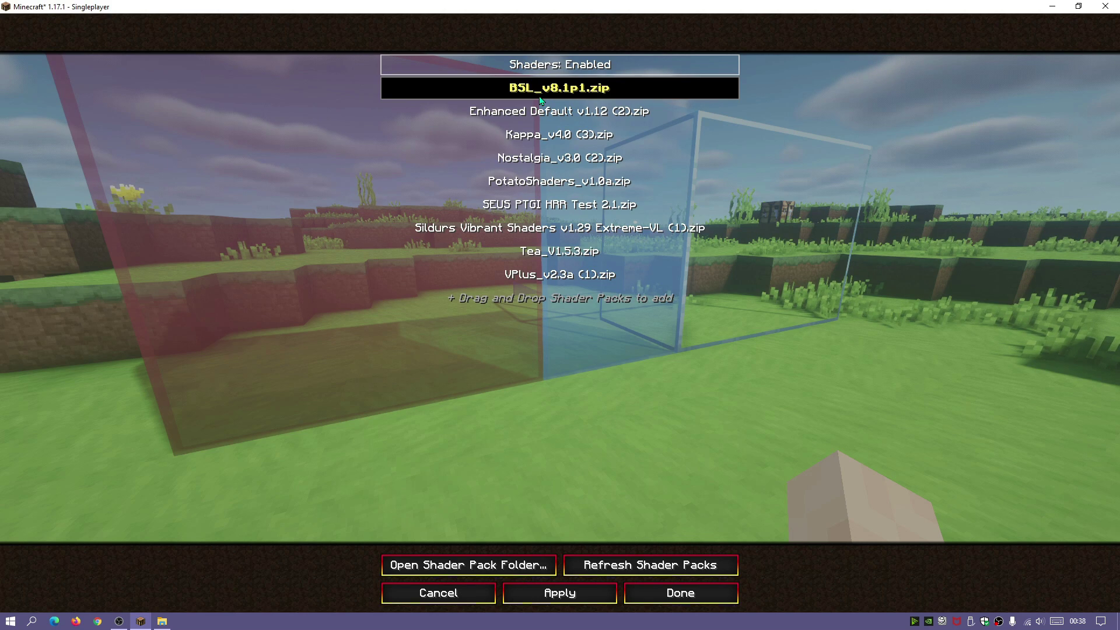
key(Escape)
key(Escape)
key(Escape)
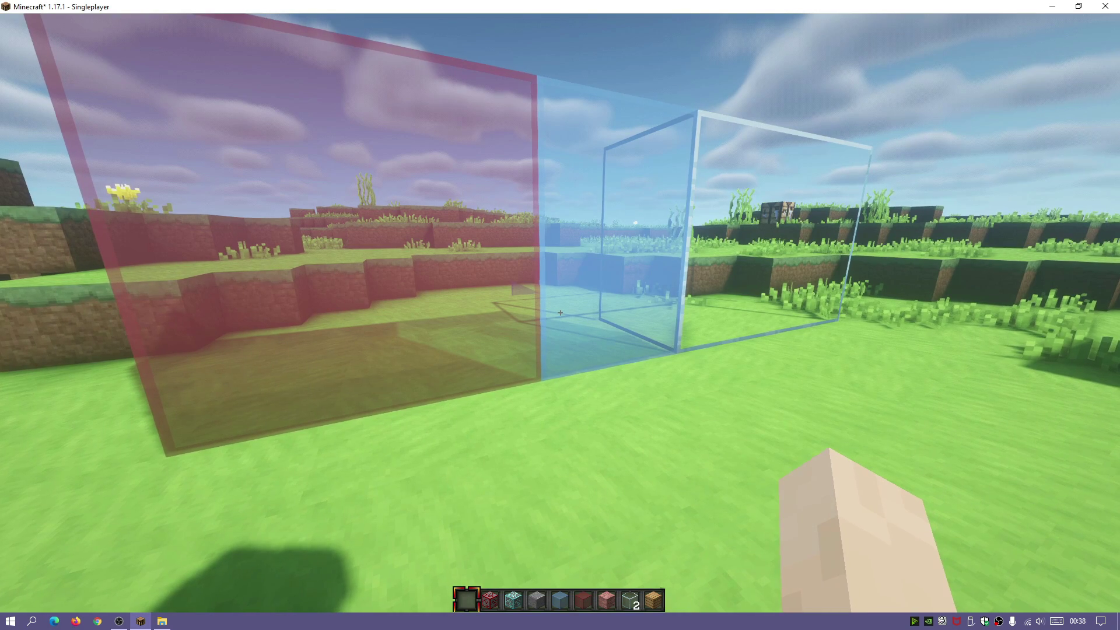
- Walk around the red, blue and clear glass walls to examine their connected textures from the front and back
key(s)
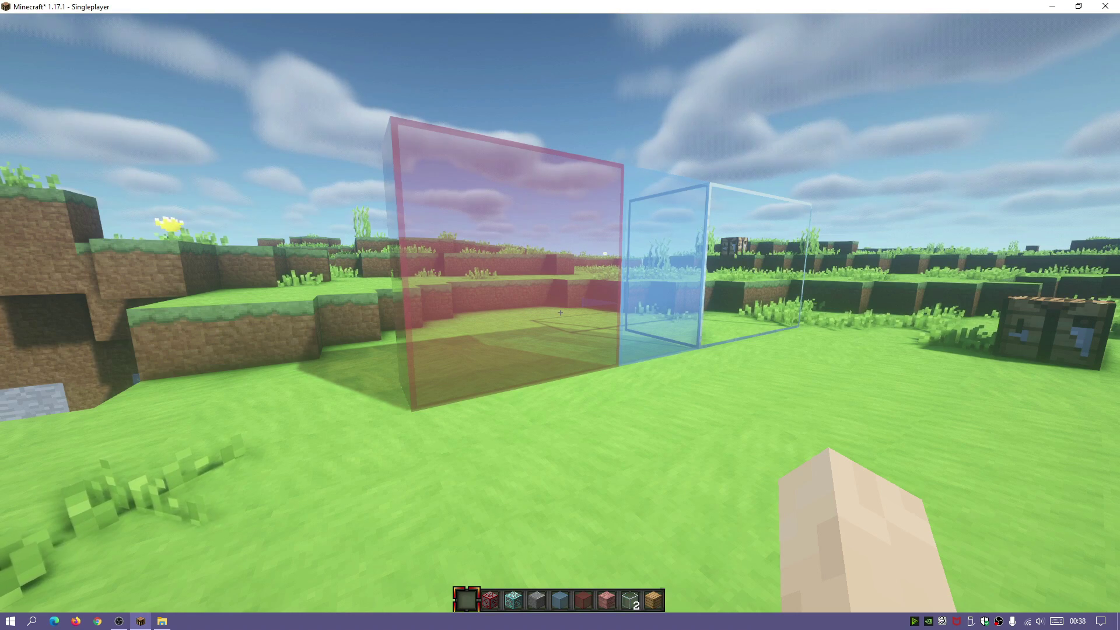
key(d)
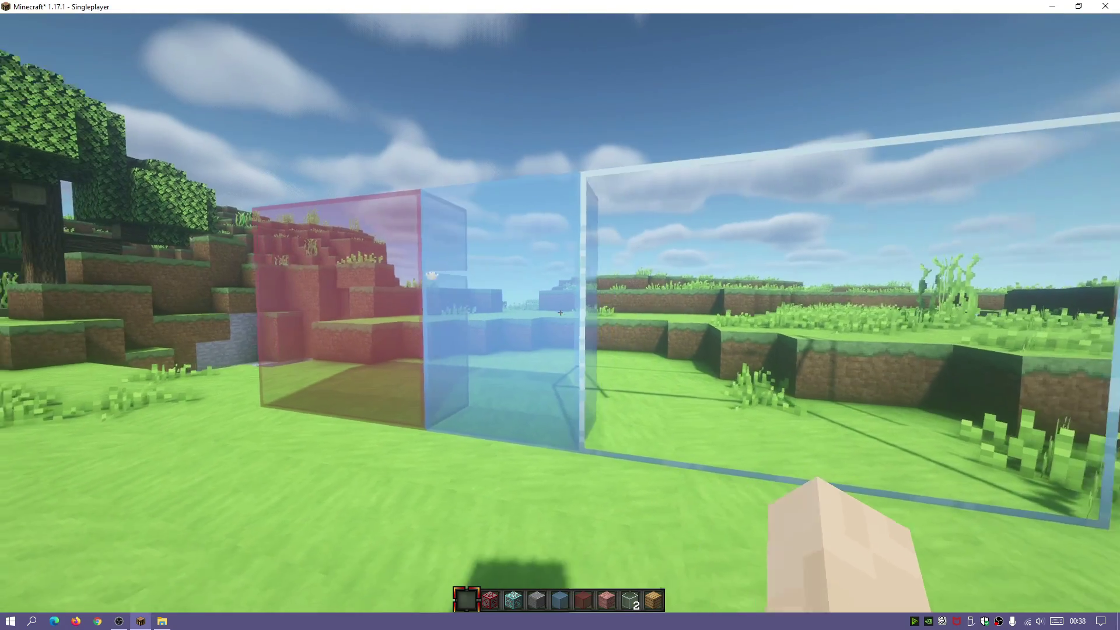
key(a)
key(s)
key(w)
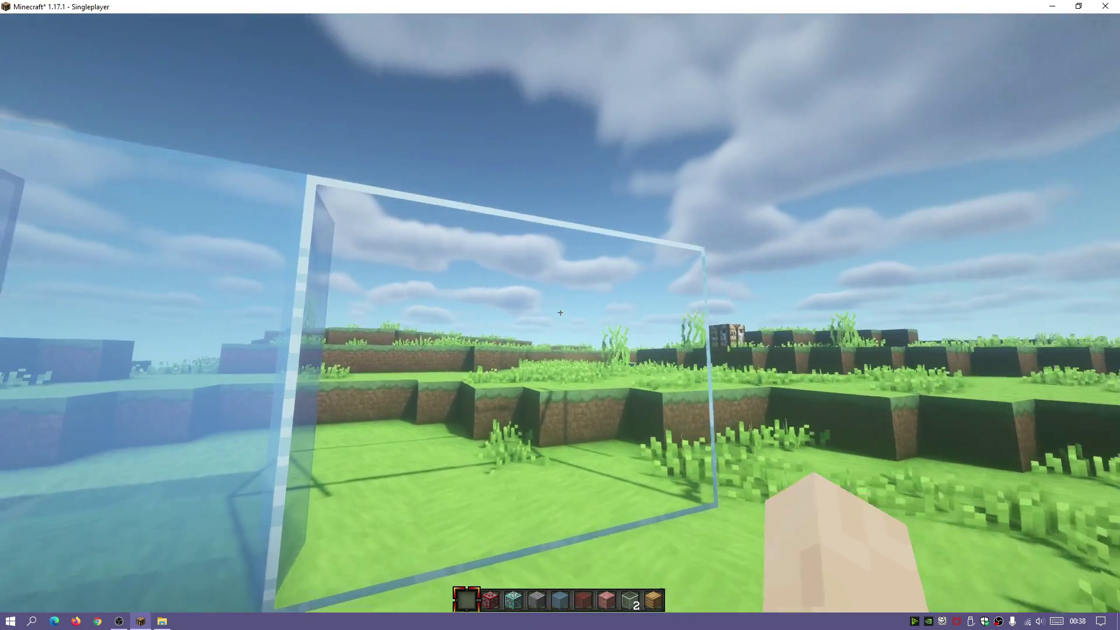
key(a)
key(s)
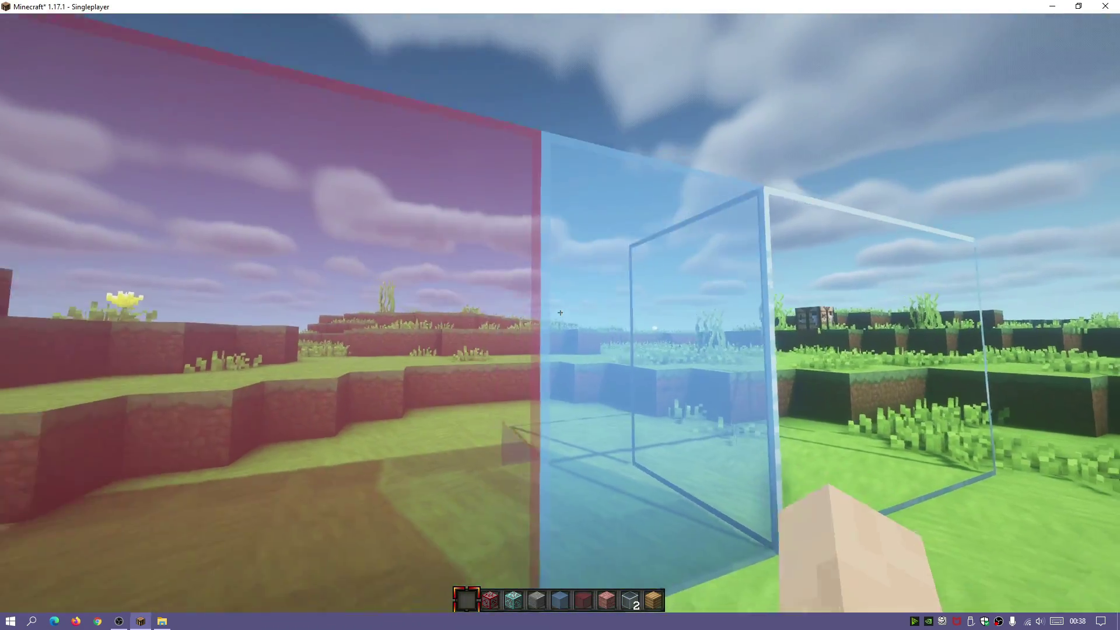
key(w)
key(a)
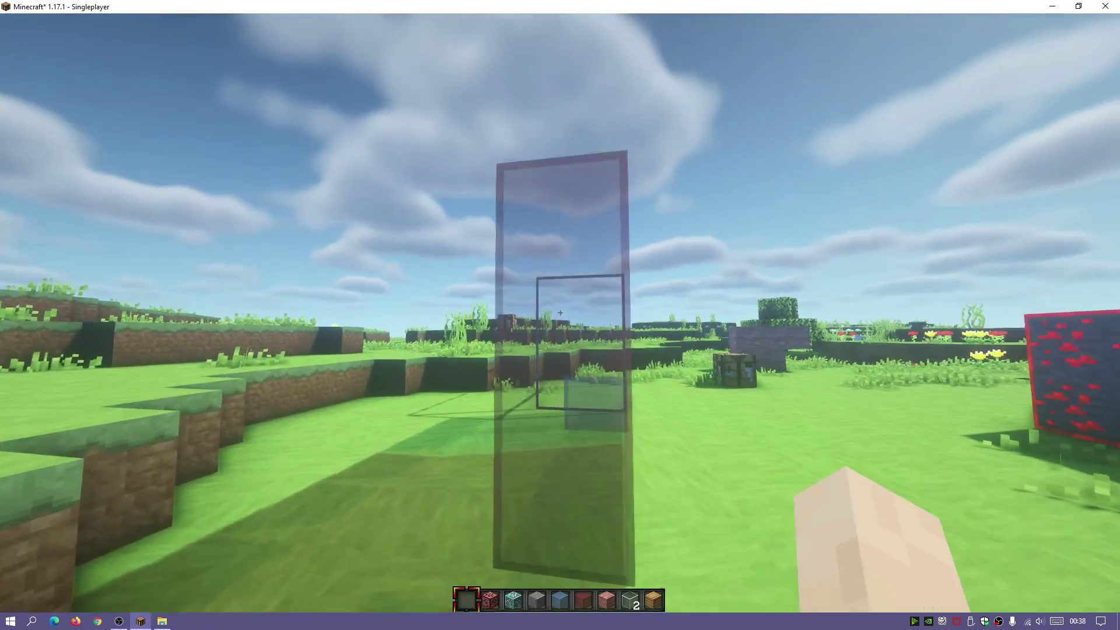
key(s)
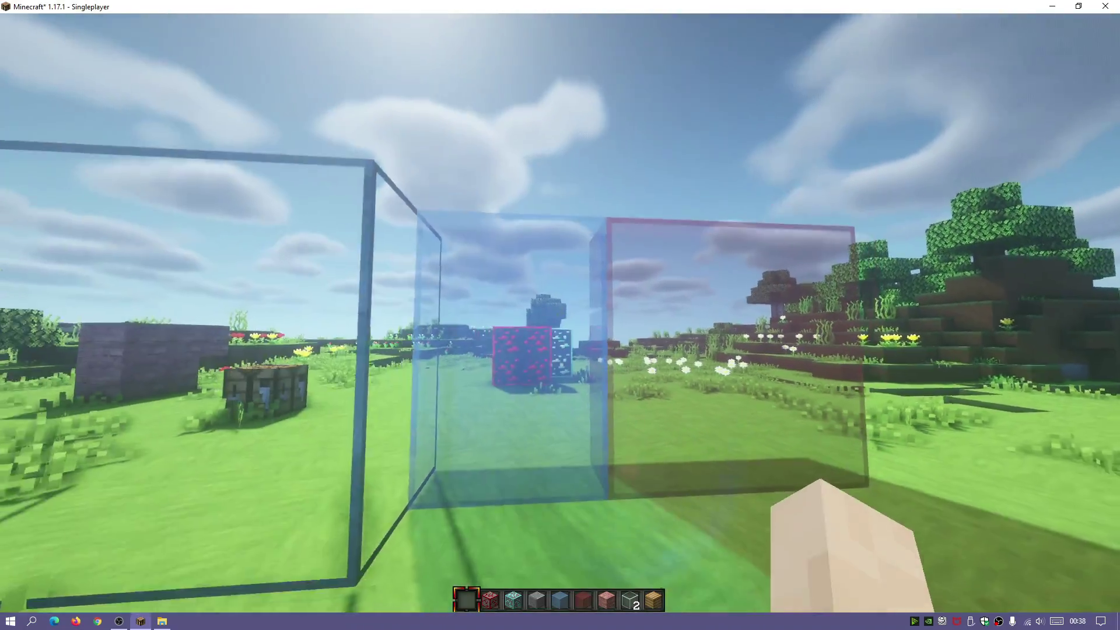
- Walk over to the redstone and diamond ore blocks and set the world time to midnight with the time command
key(a)
key(space)
key(w)
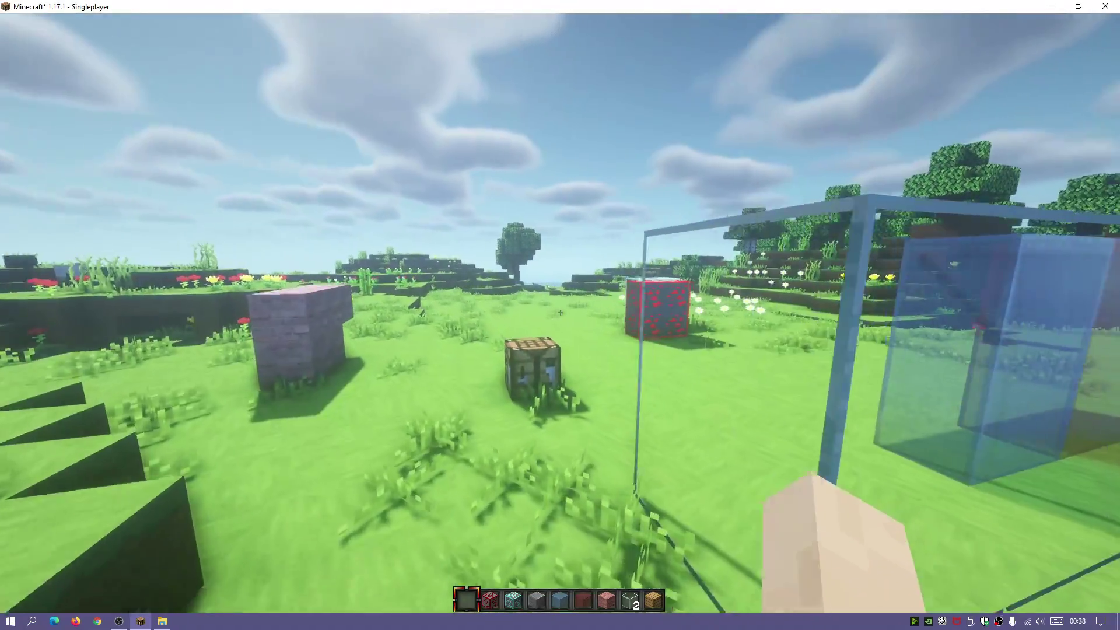
key(w)
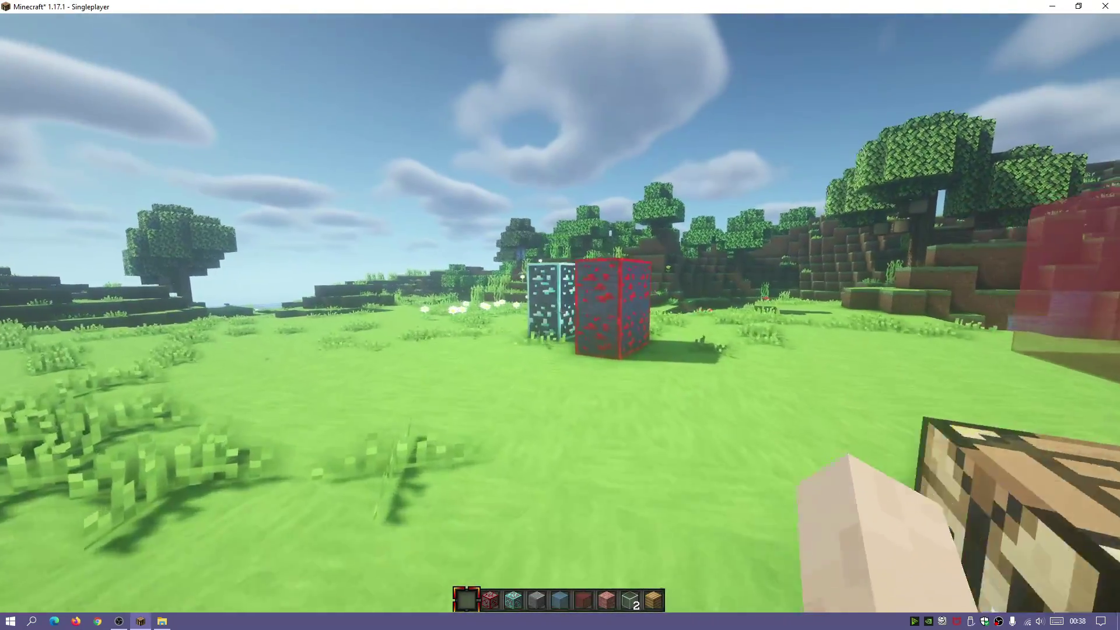
key(slash)
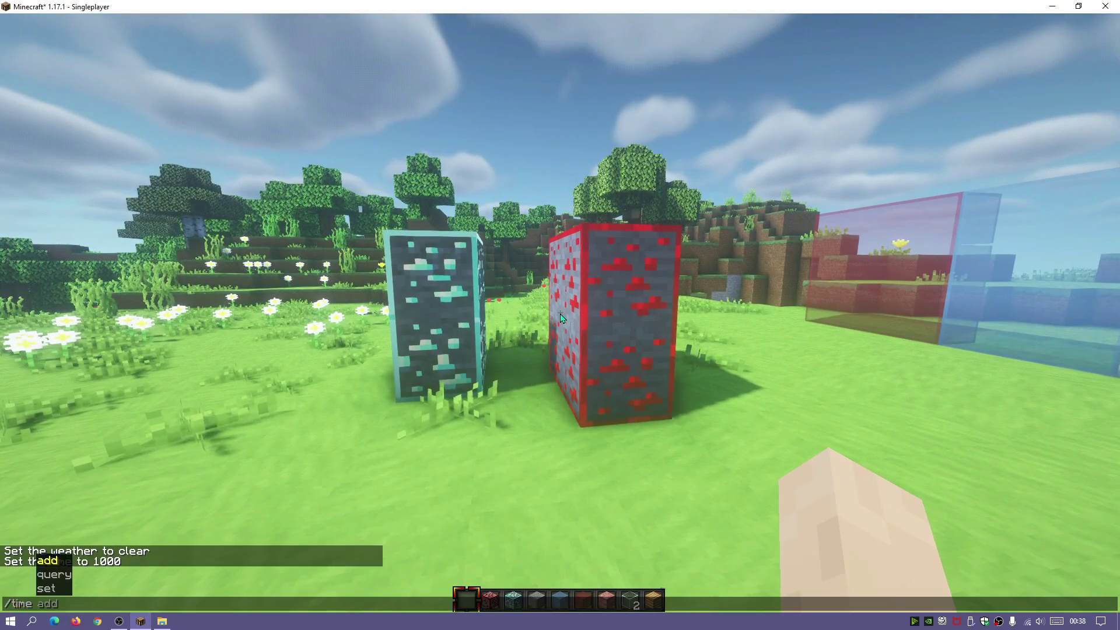
text(time set mid)
key(Tab)
key(Return)
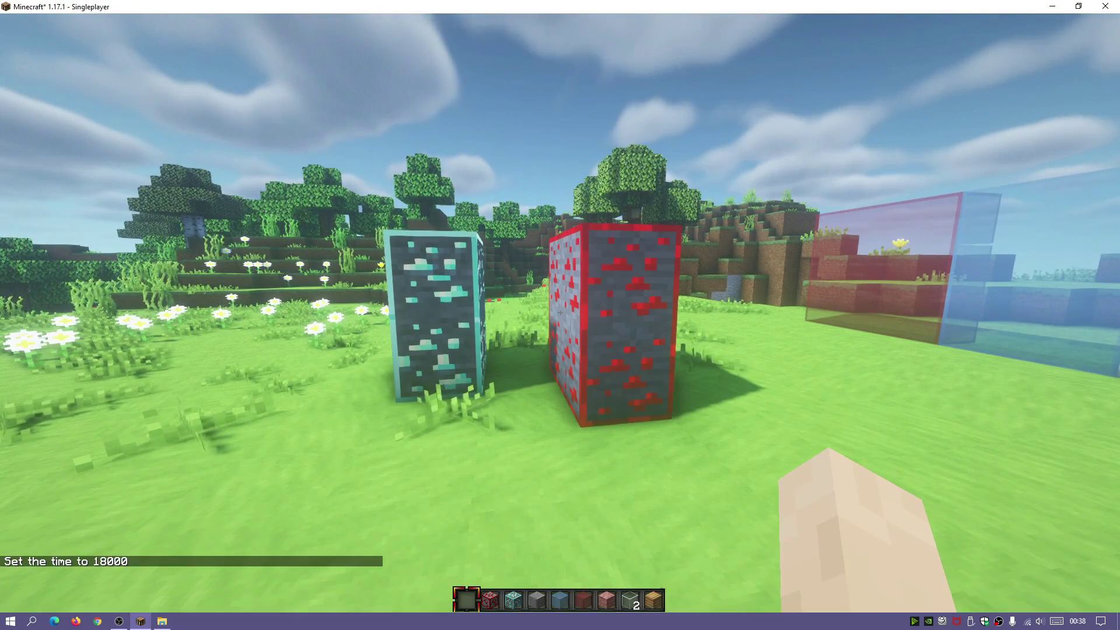
- Walk around the diamond and redstone ore blocks to examine their glow and connected borders in the dark
key(w)
key(a)
key(s)
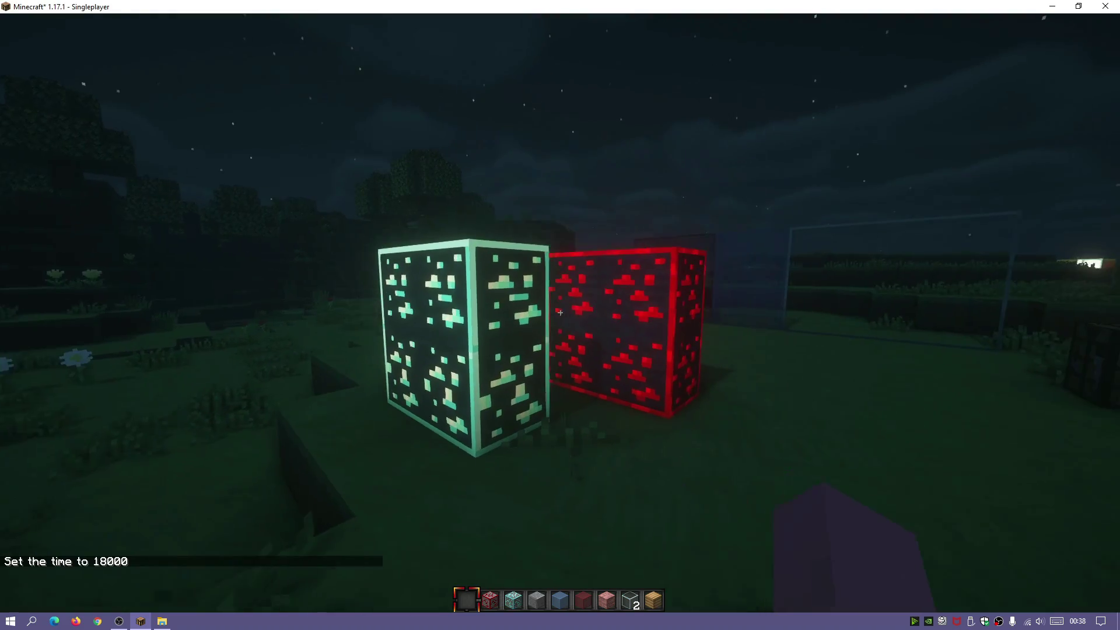
key(d)
key(w)
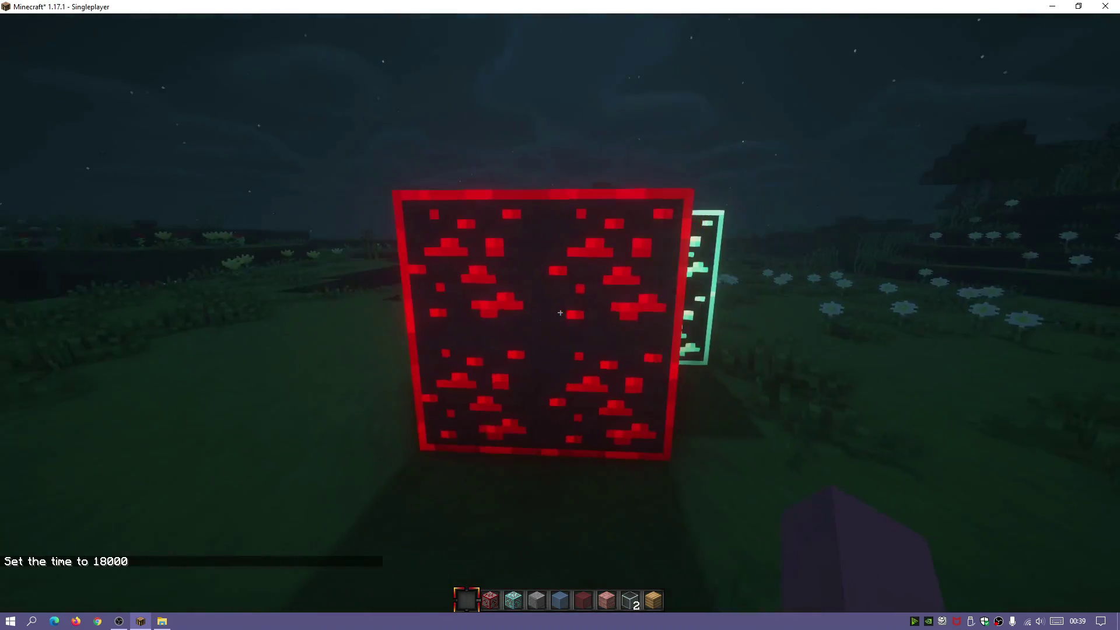
key(s)
- Deselect the Hysteria-1.17.x.zip resource pack, activate CTM+Fabric+1.17.X.zip and Basic-ET-0.1.1.zip, and apply the selection in the world
key(Escape)
click(522, 283)
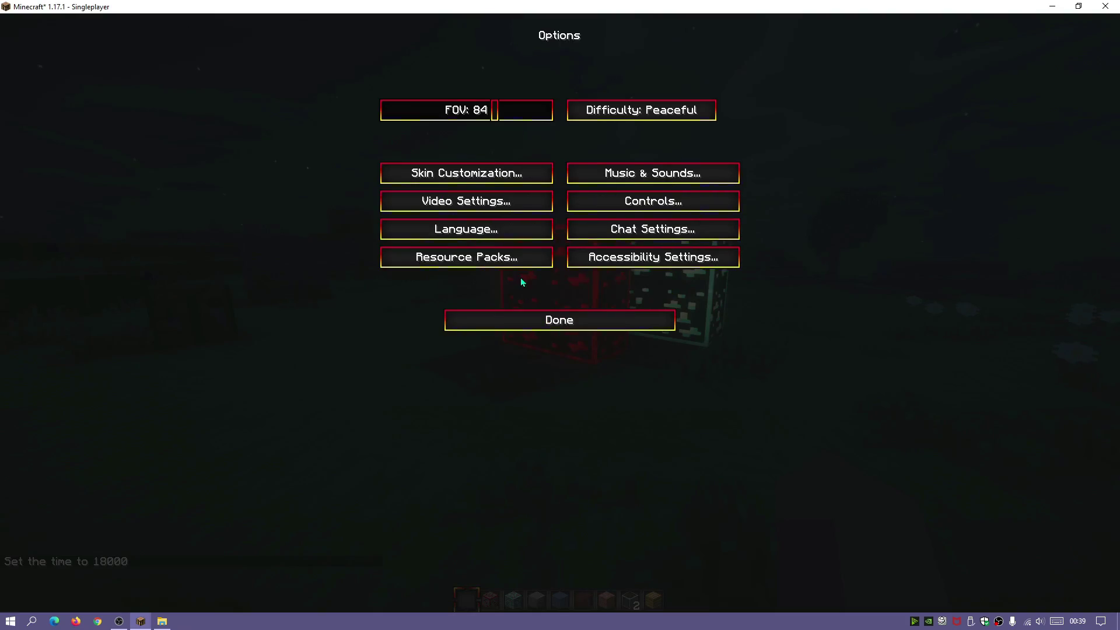
click(462, 258)
click(581, 91)
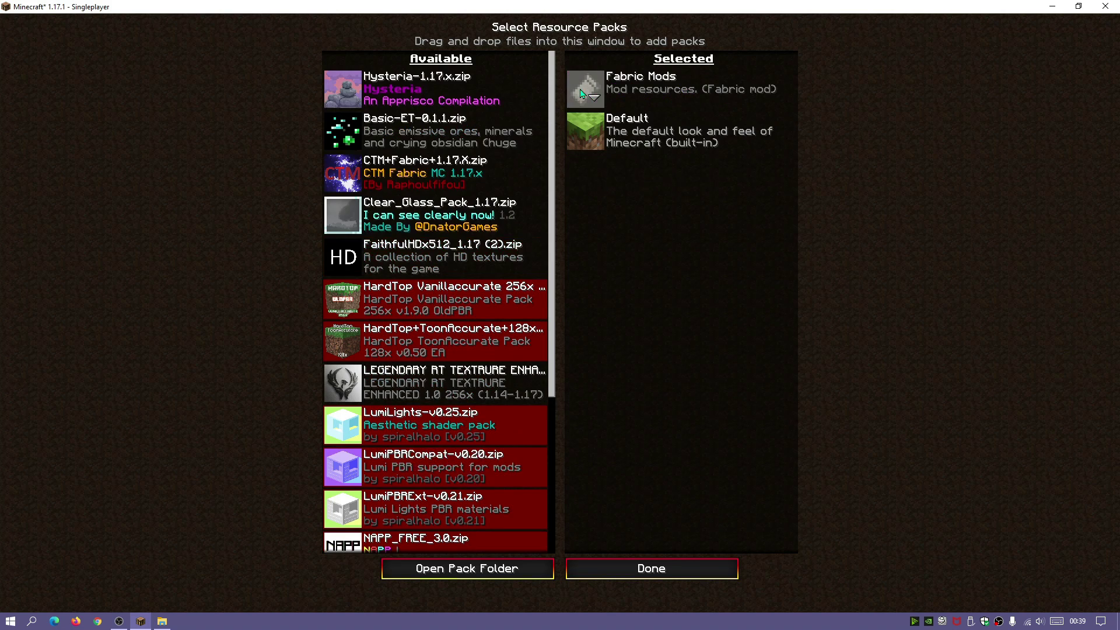
click(344, 172)
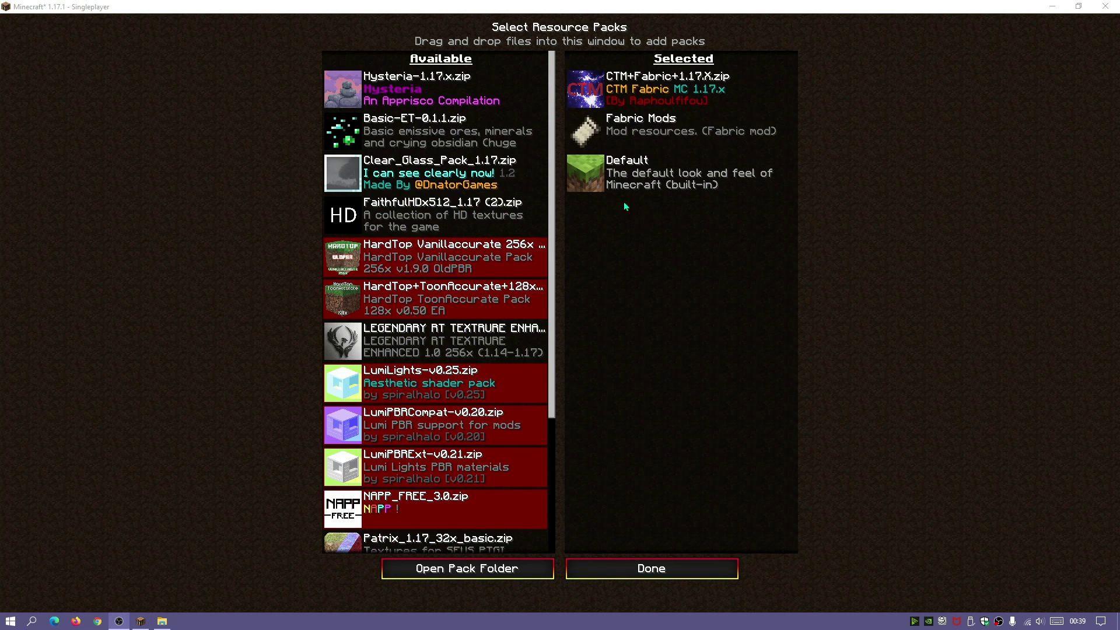
click(344, 130)
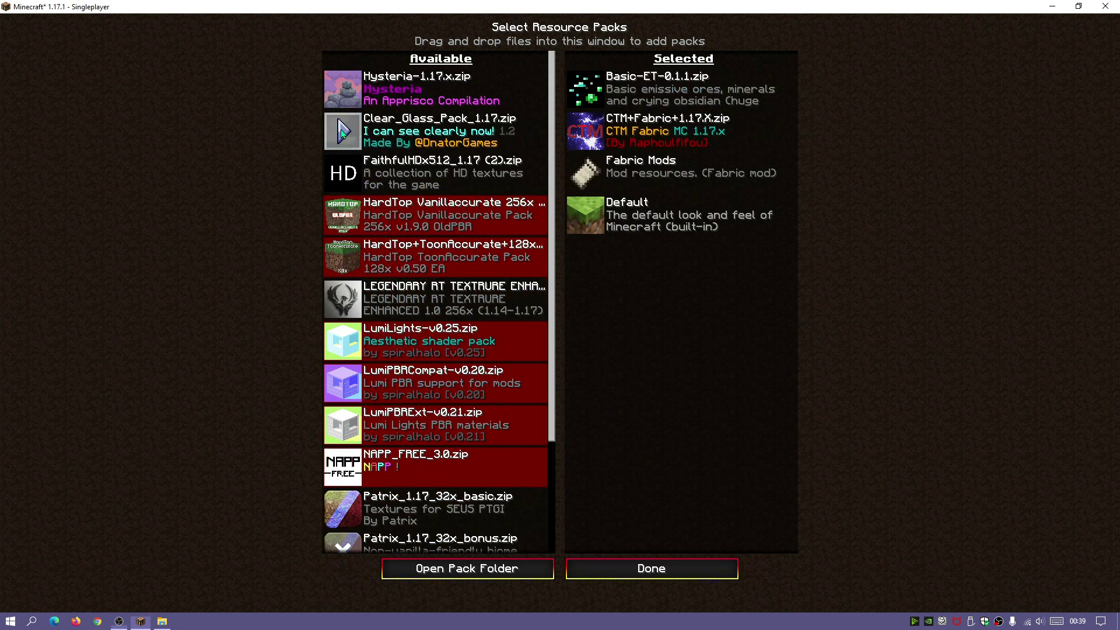
click(667, 567)
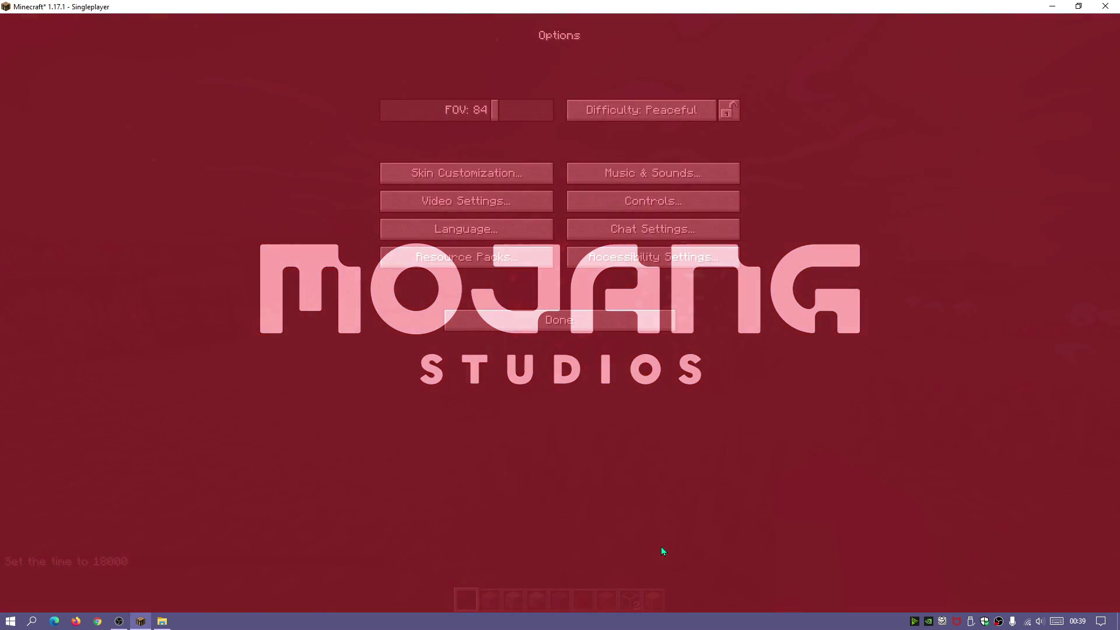
key(Escape)
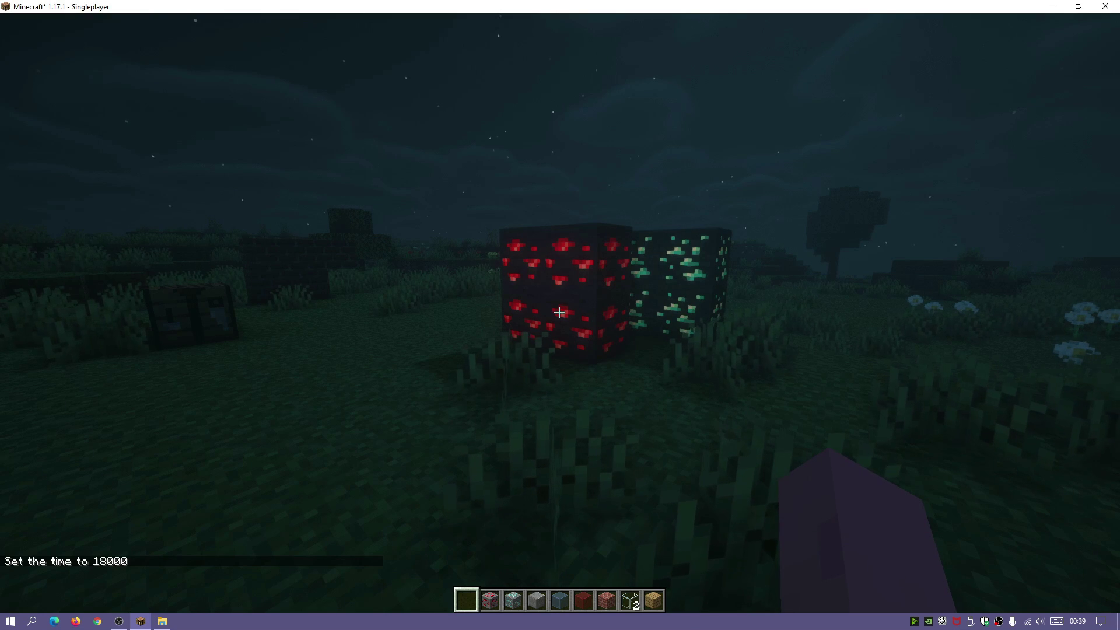
- Walk around the redstone and diamond ore blocks to examine their emissive textures at night
key(w)
key(s)
key(a)
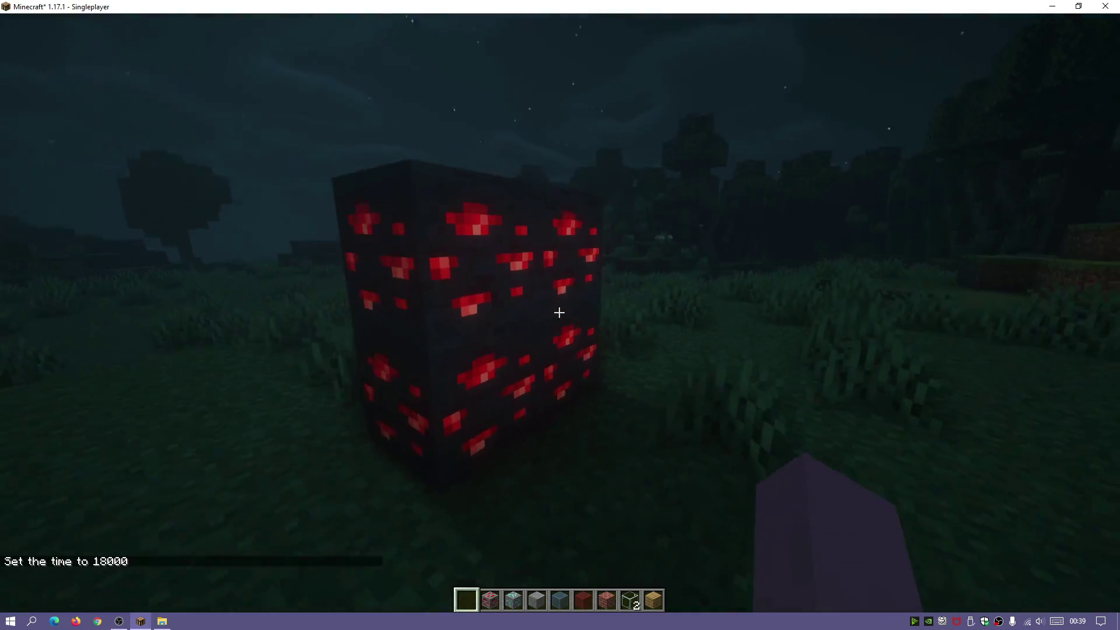
key(w)
key(d)
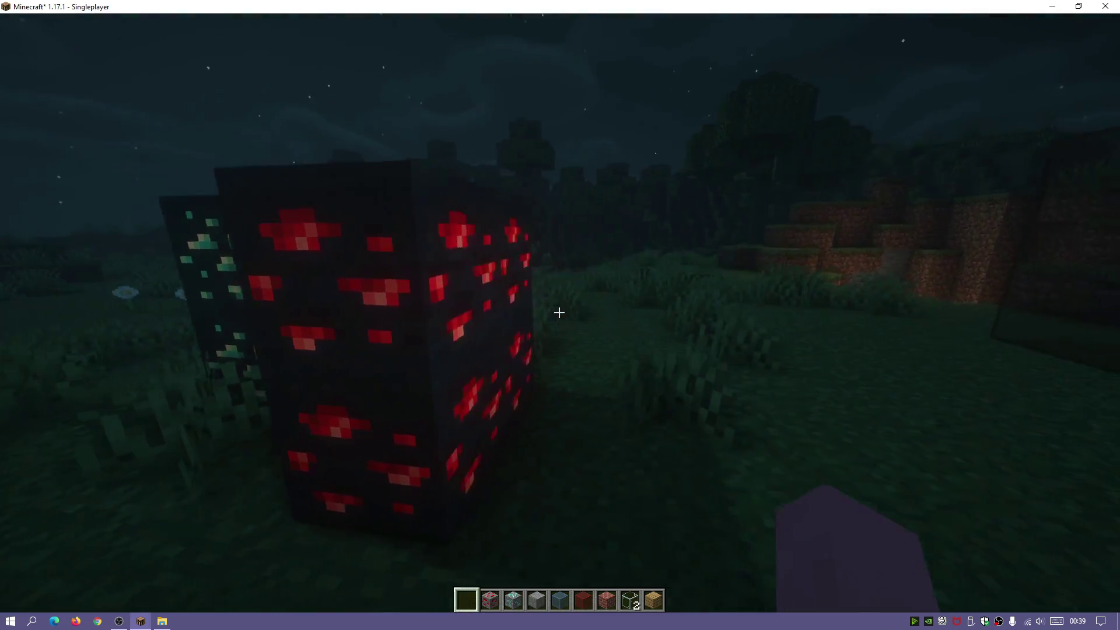
key(w)
key(s)
key(w)
key(s)
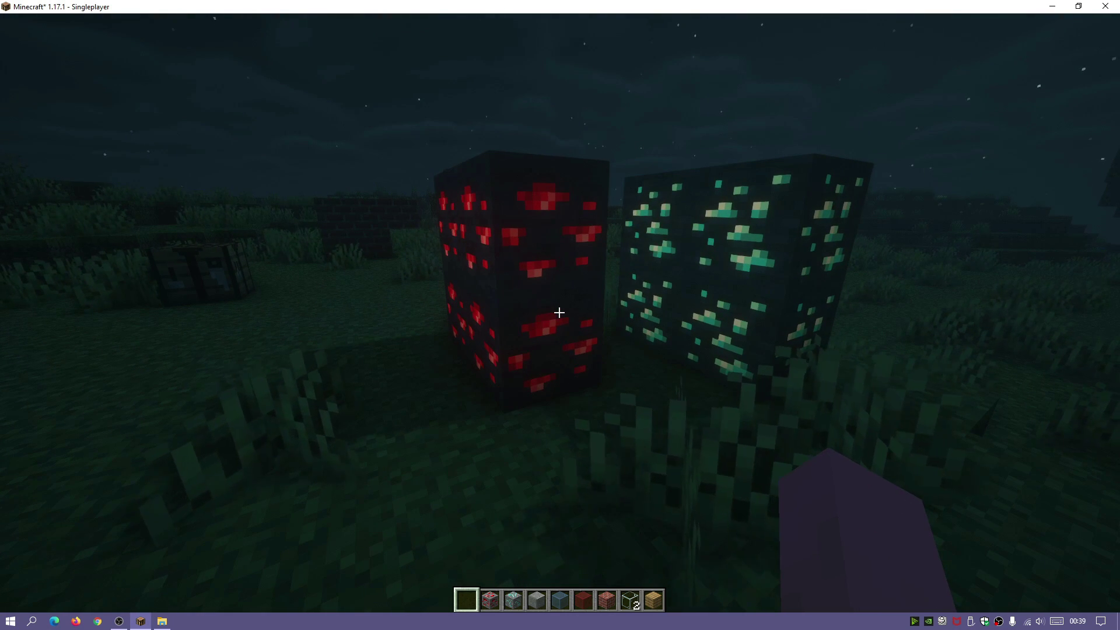
- Deselect the Basic-ET-0.1.1.zip resource pack, apply the selection and return to the world
key(Escape)
click(515, 286)
click(514, 260)
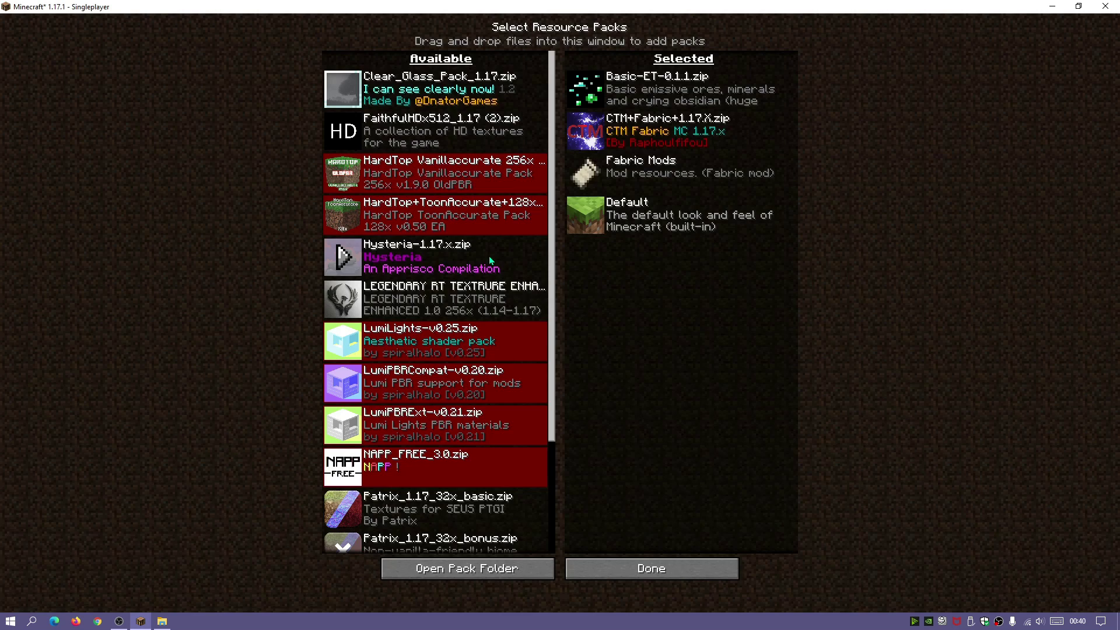
click(583, 90)
click(704, 569)
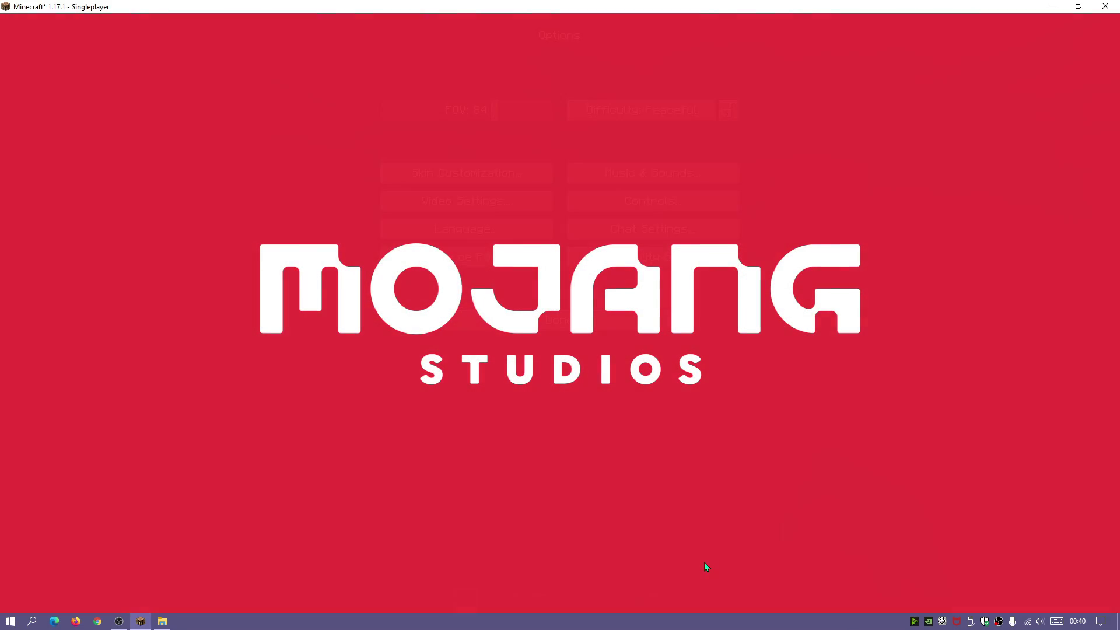
key(Escape)
key(Escape)
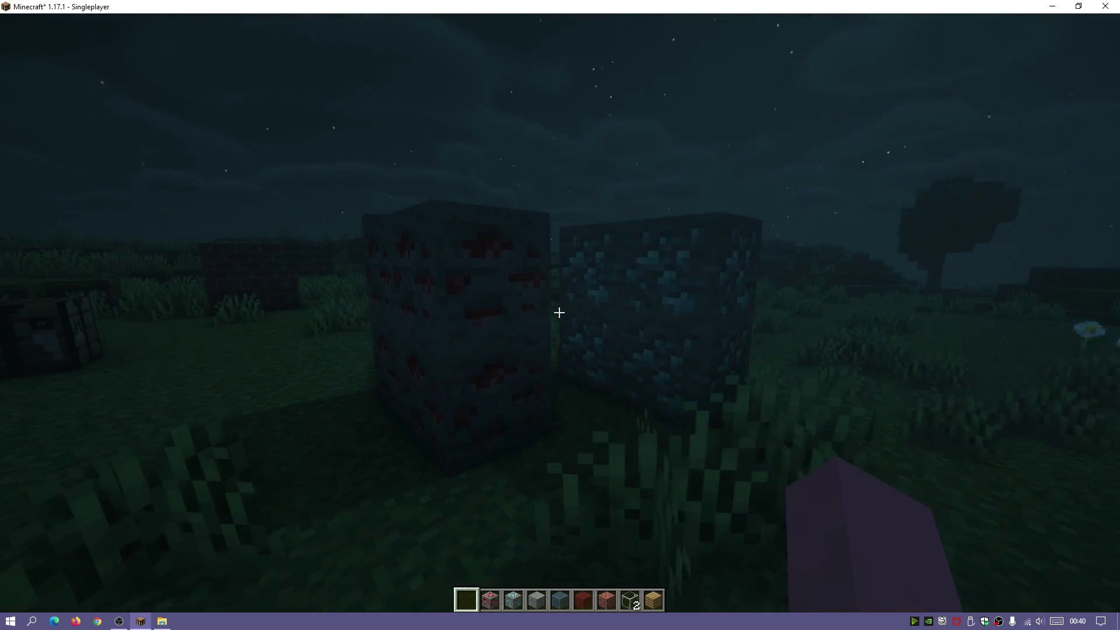
- Examine the redstone and diamond ore blocks in the dark from several sides without the Basic-ET pack
key(w)
key(s)
key(a)
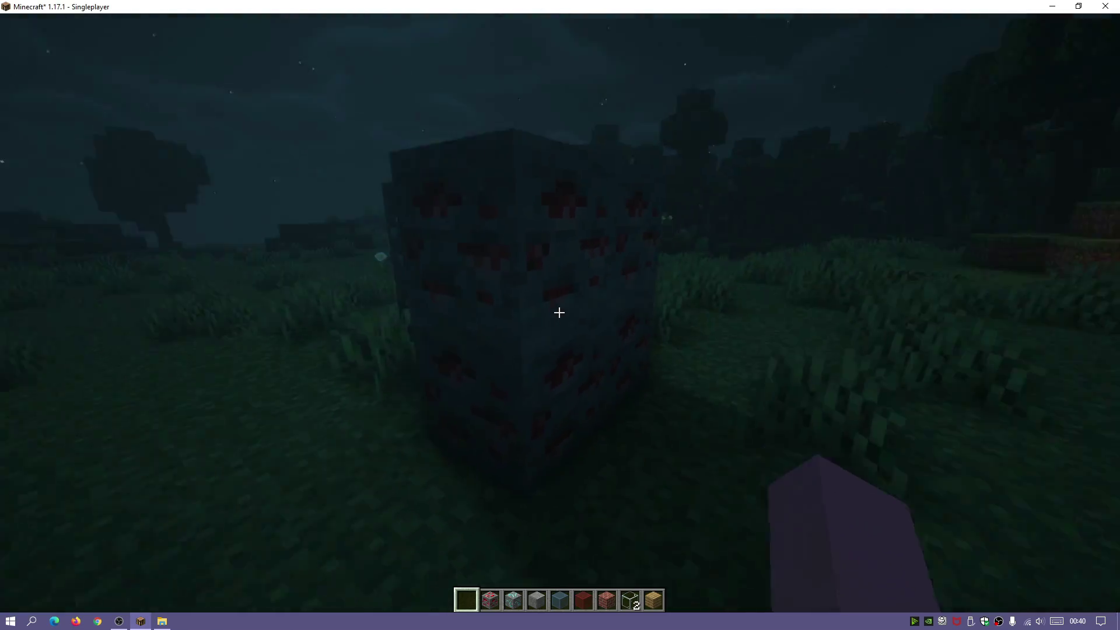
key(w)
key(s)
key(s)
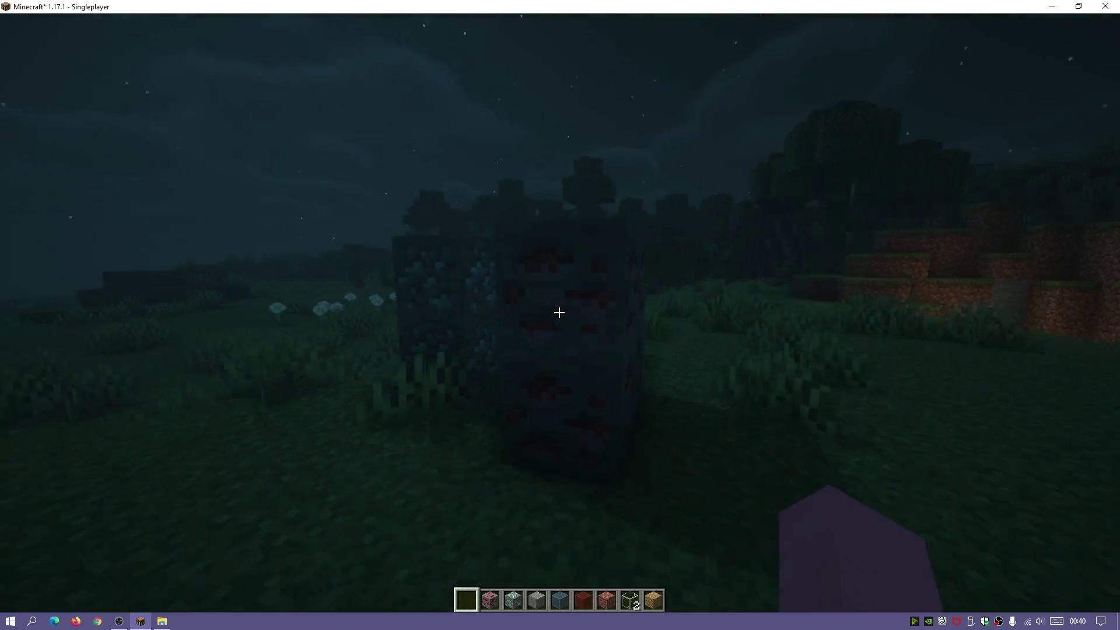
key(w)
key(d)
key(s)
key(s)
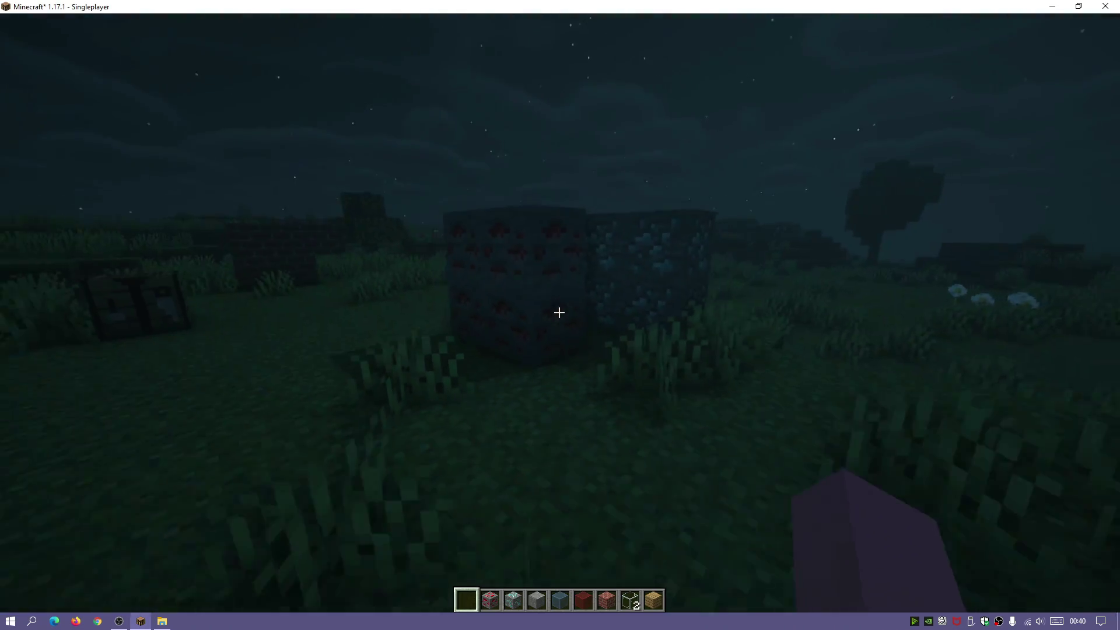
key(w)
- Activate the Basic-ET-0.1.1.zip resource pack above CTM+Fabric+1.17.X.zip, apply the selection and view the ore blocks in the world
key(Escape)
click(474, 285)
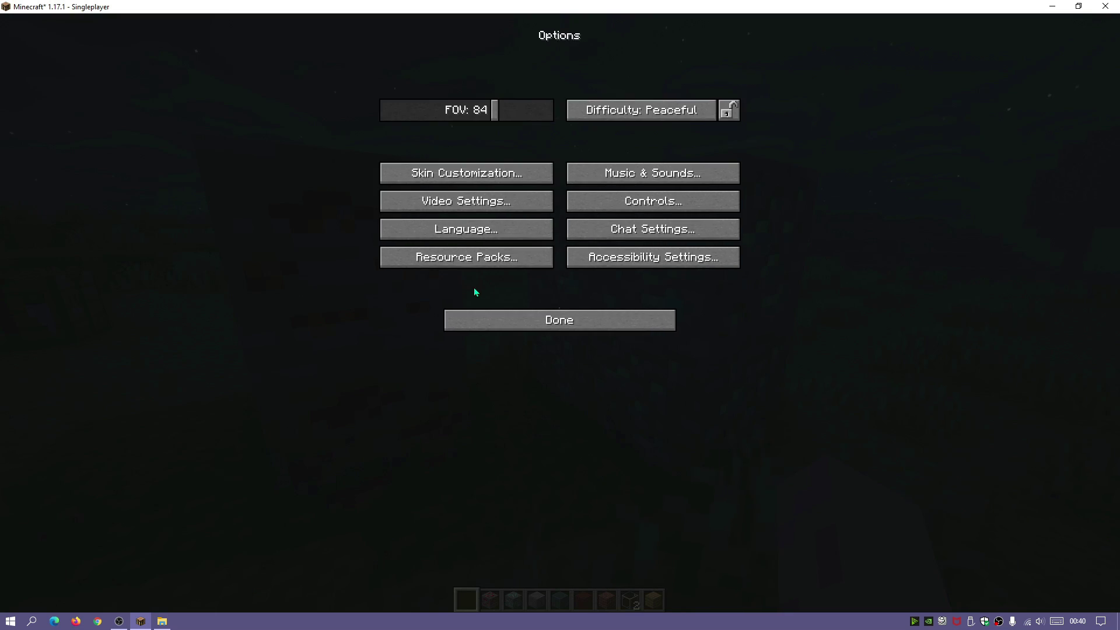
click(458, 258)
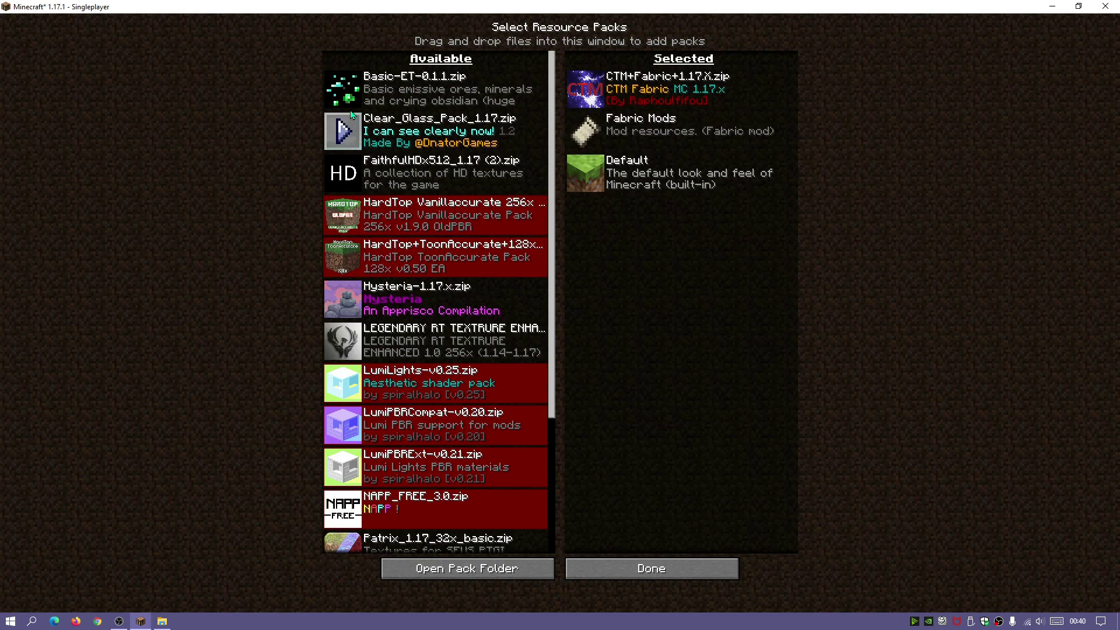
click(343, 88)
click(667, 570)
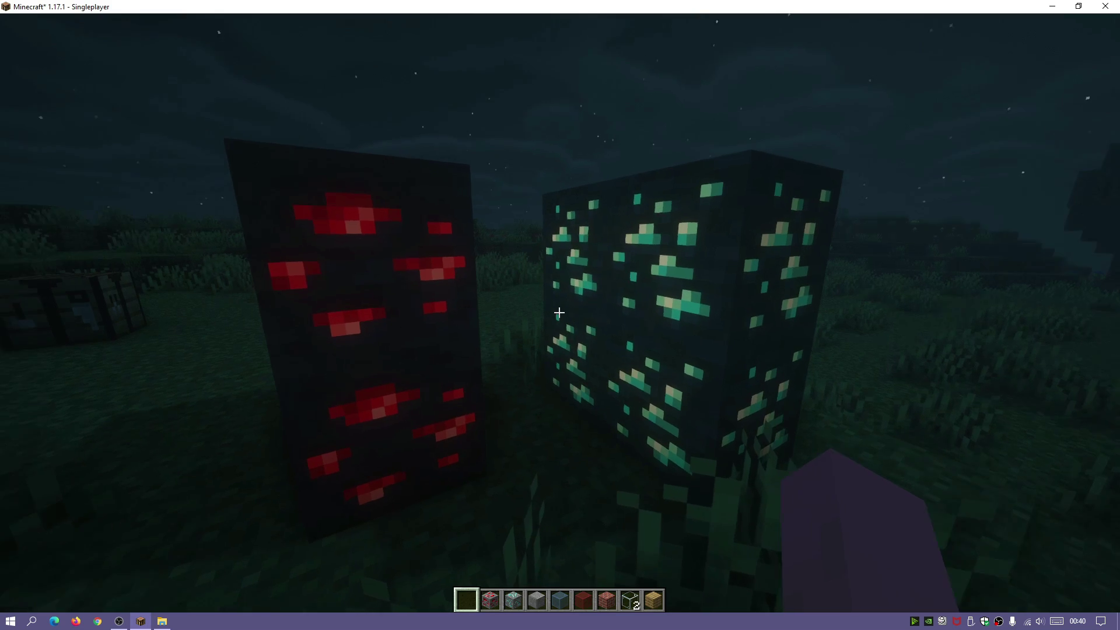
key(a)
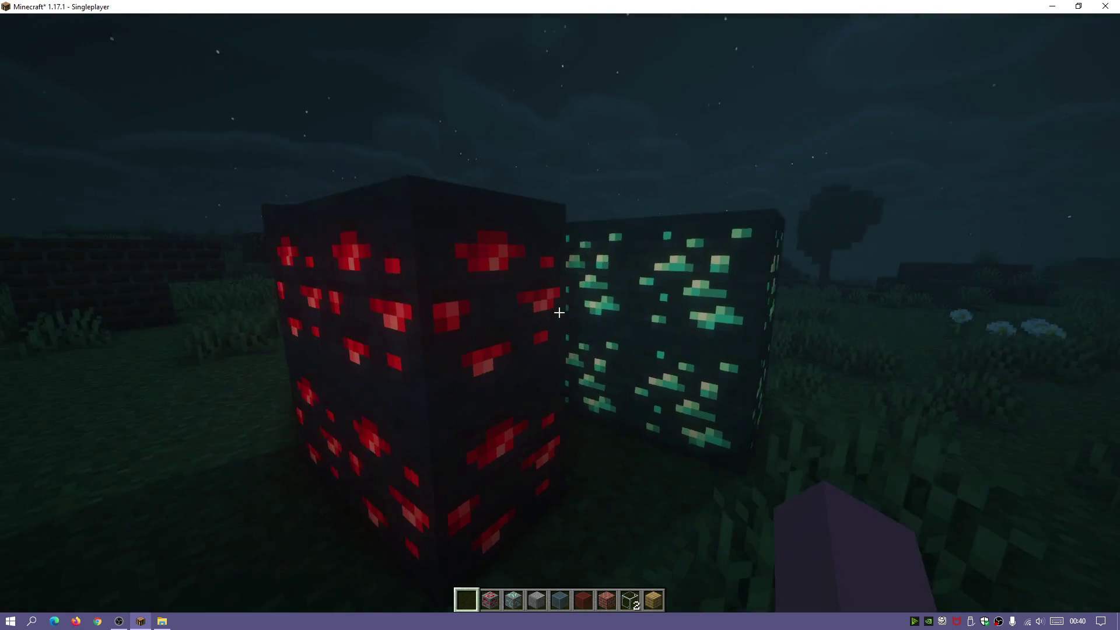
- Examine the glowing redstone and diamond ore blocks from both sides in the dark with the Basic-ET pack active
key(w)
key(s)
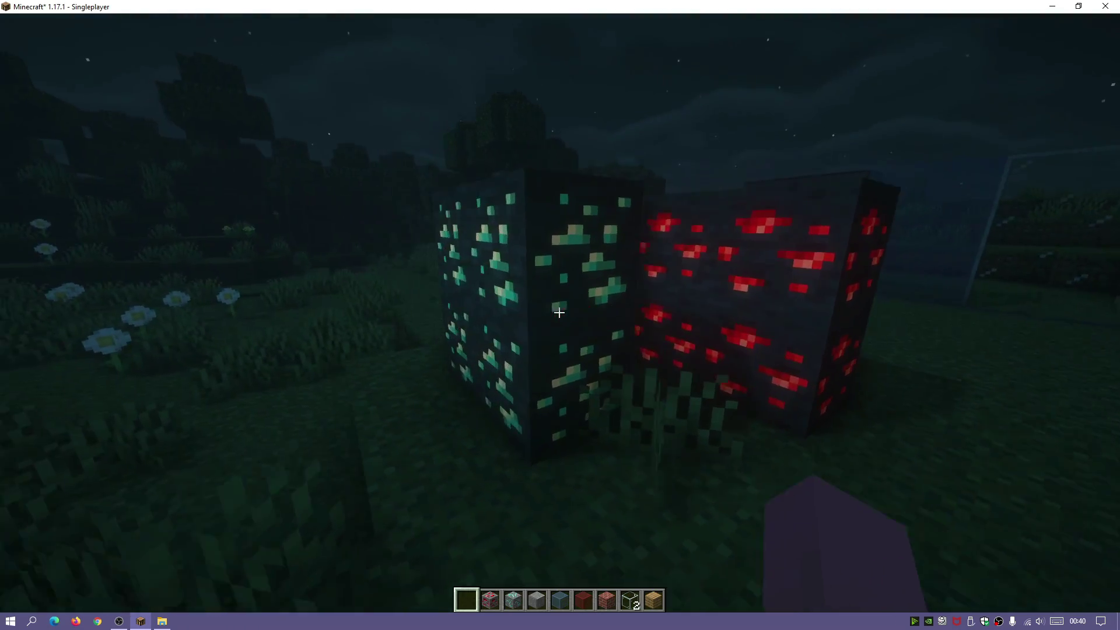
key(w)
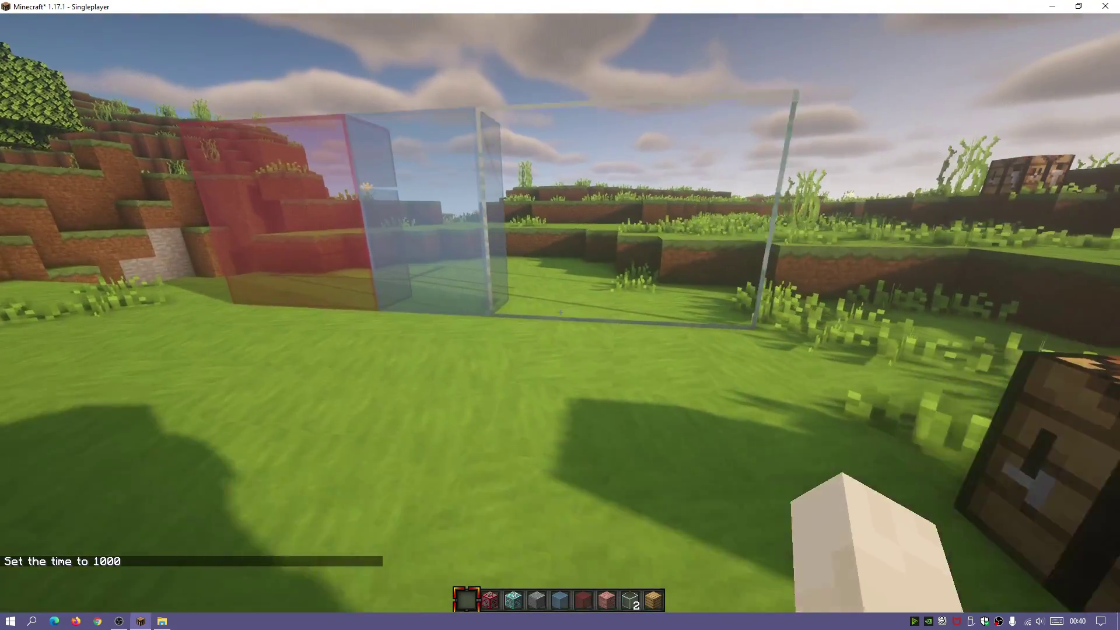
- Walk around the red, blue and clear glass blocks in daylight to examine their connected textures, passing the crafting table
key(a)
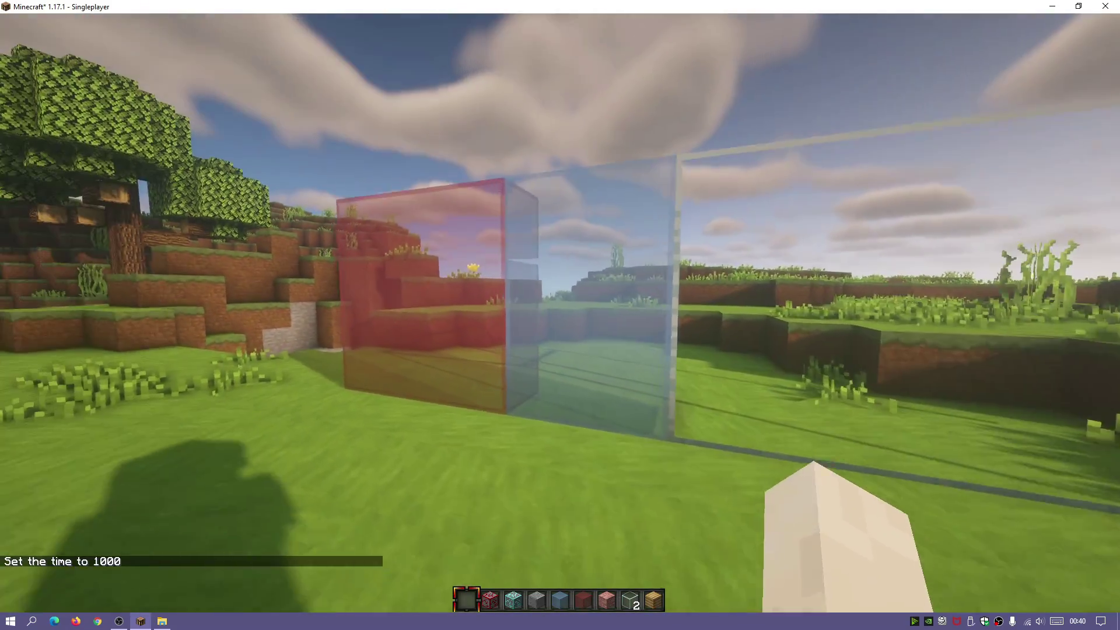
key(w)
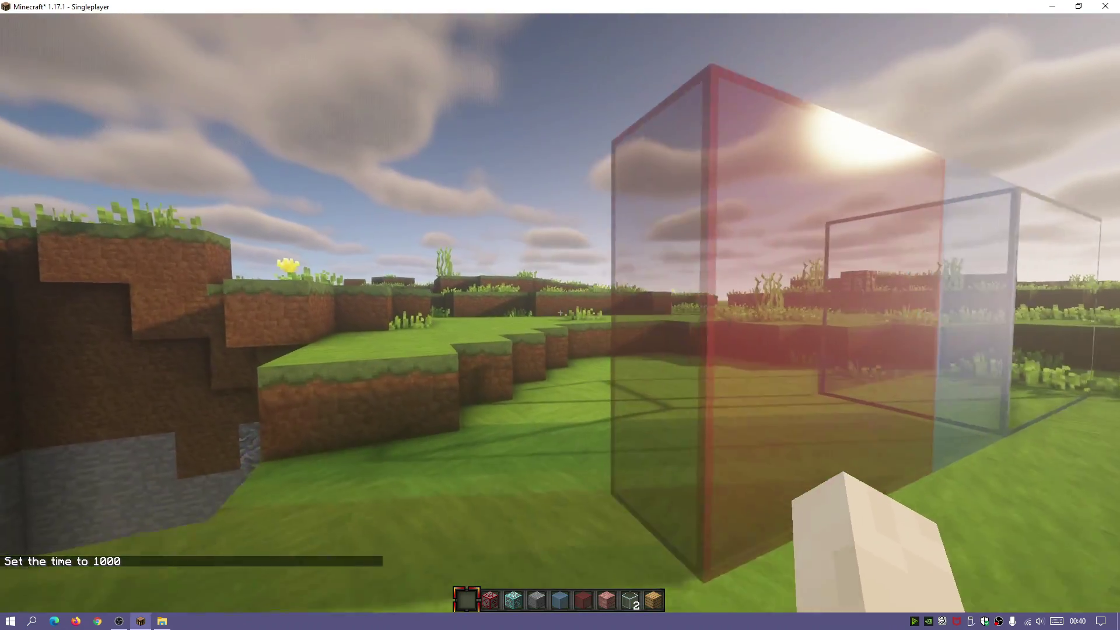
key(space)
key(a)
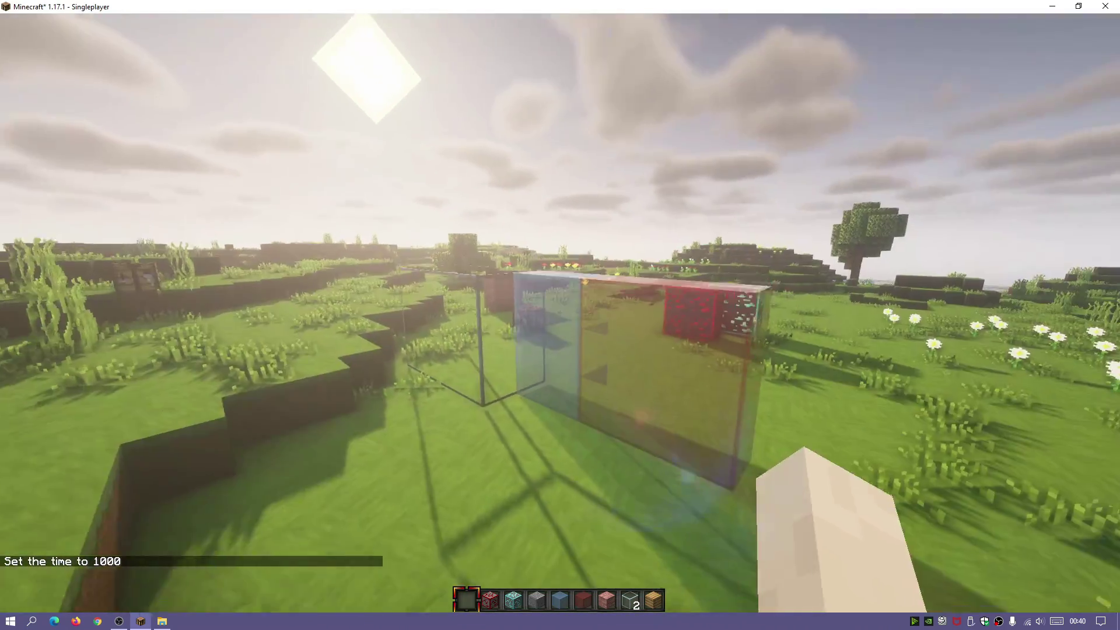
key(w)
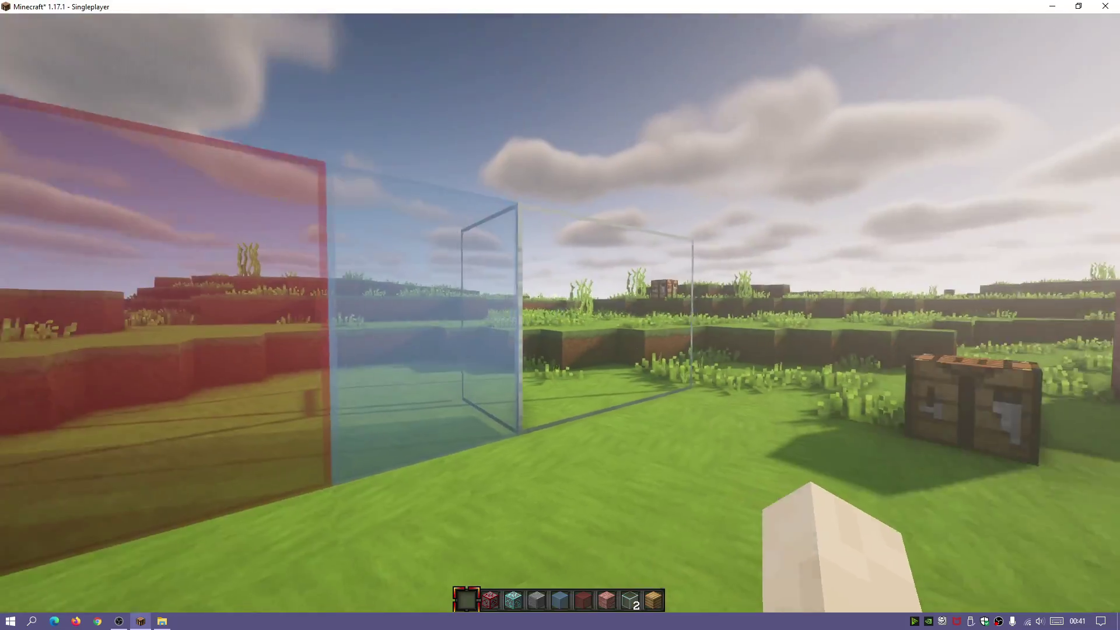
key(a)
key(w)
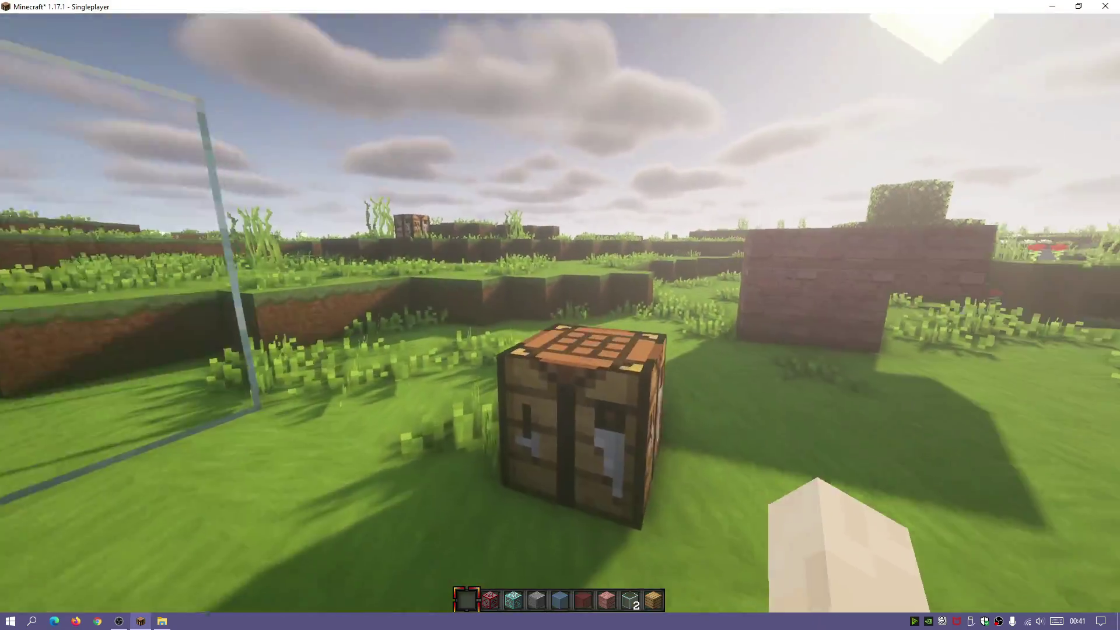
key(w)
key(w)
key(space)
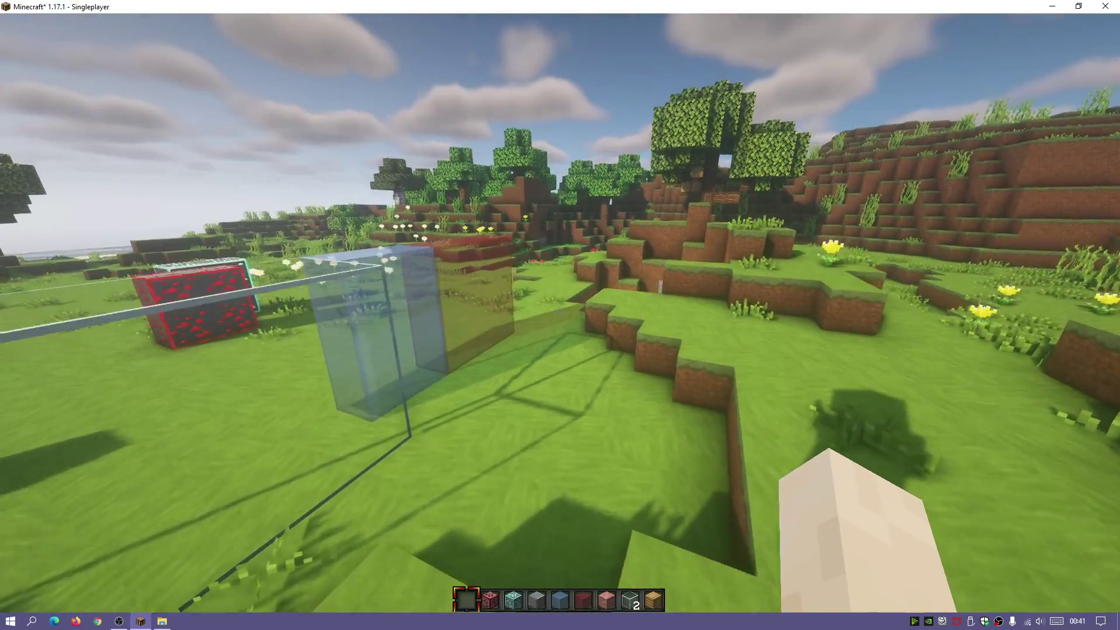
- View the connected glass blocks from behind, close up and from a distance, with the ore blocks beyond them
key(w)
key(d)
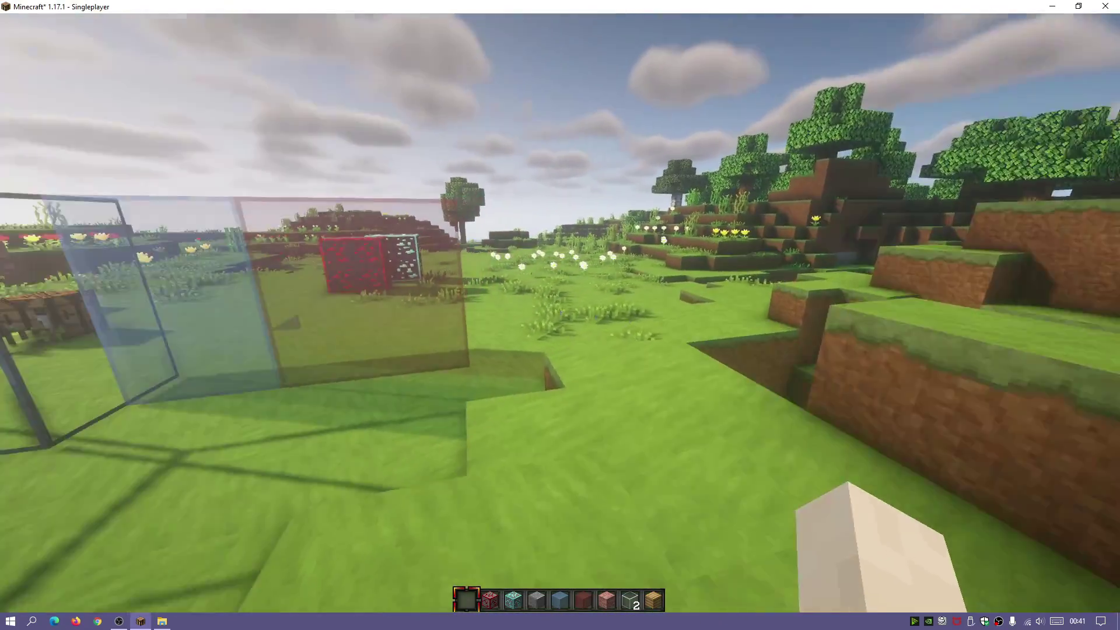
key(d)
key(w)
key(w)
key(a)
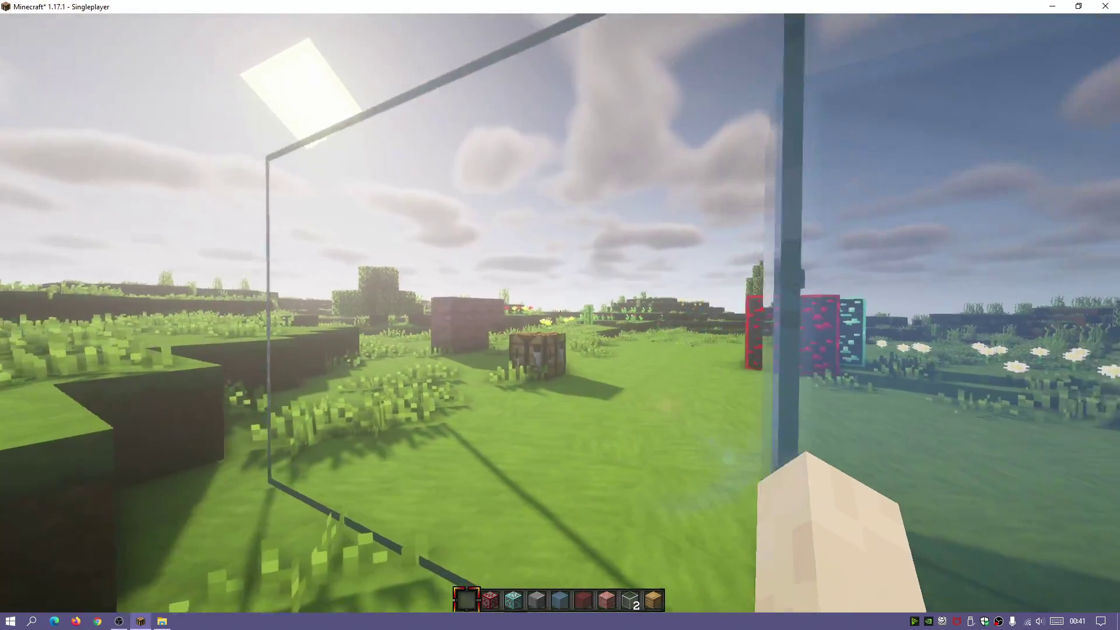
key(space)
key(s)
key(a)
key(s)
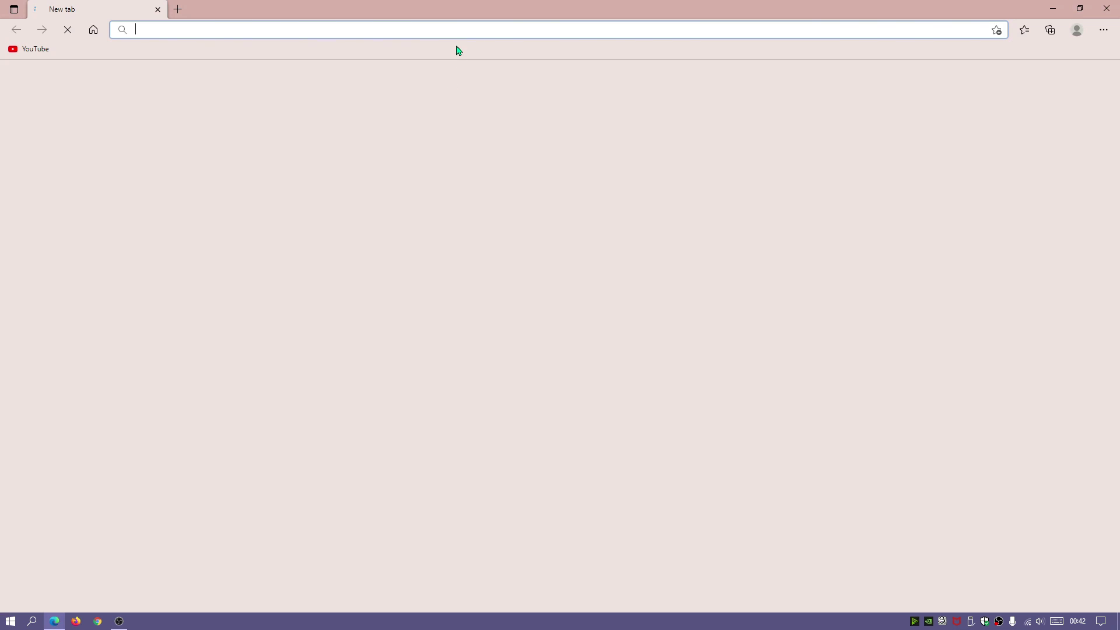
- In Microsoft Edge, search the web for "java jdk 16" and open Oracle's Java SE Development Kit 16 Downloads page
click(455, 33)
text(java jdk 16)
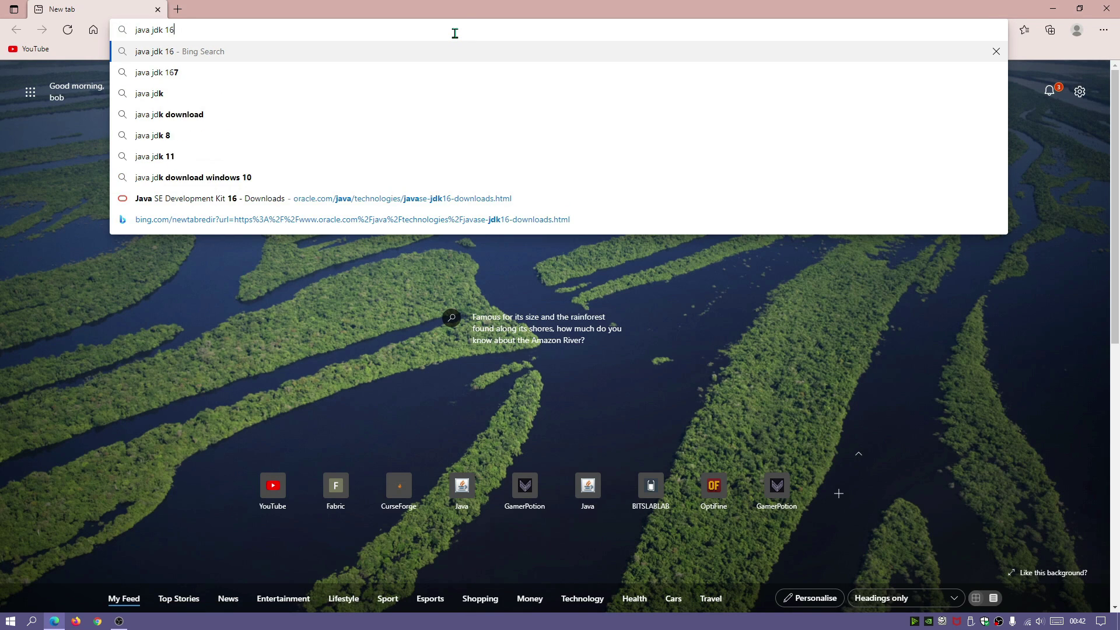
key(Return)
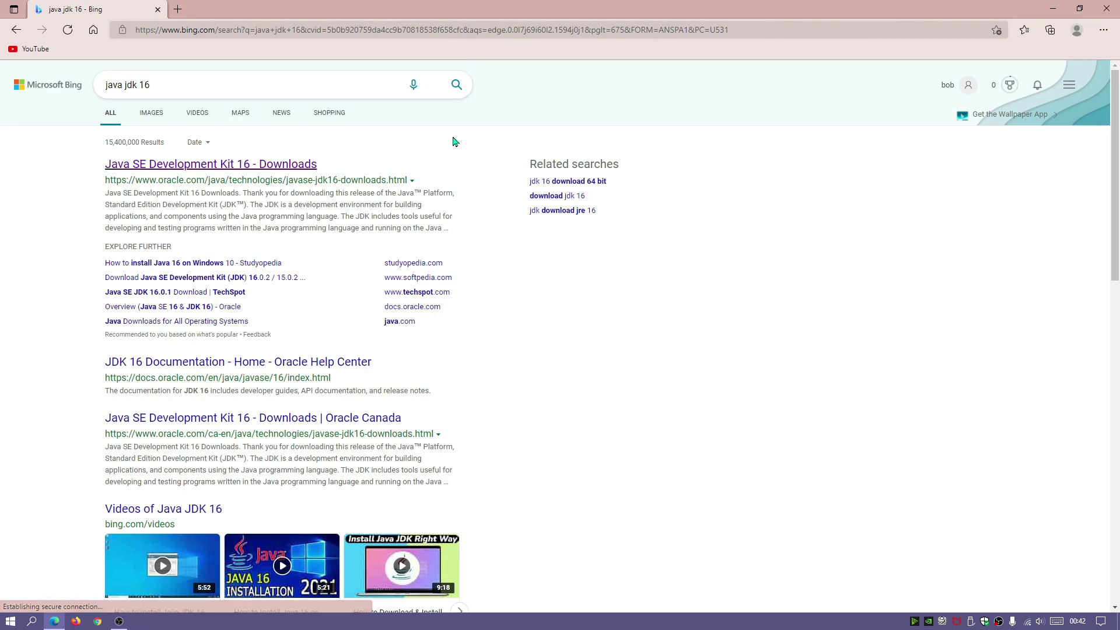
click(245, 170)
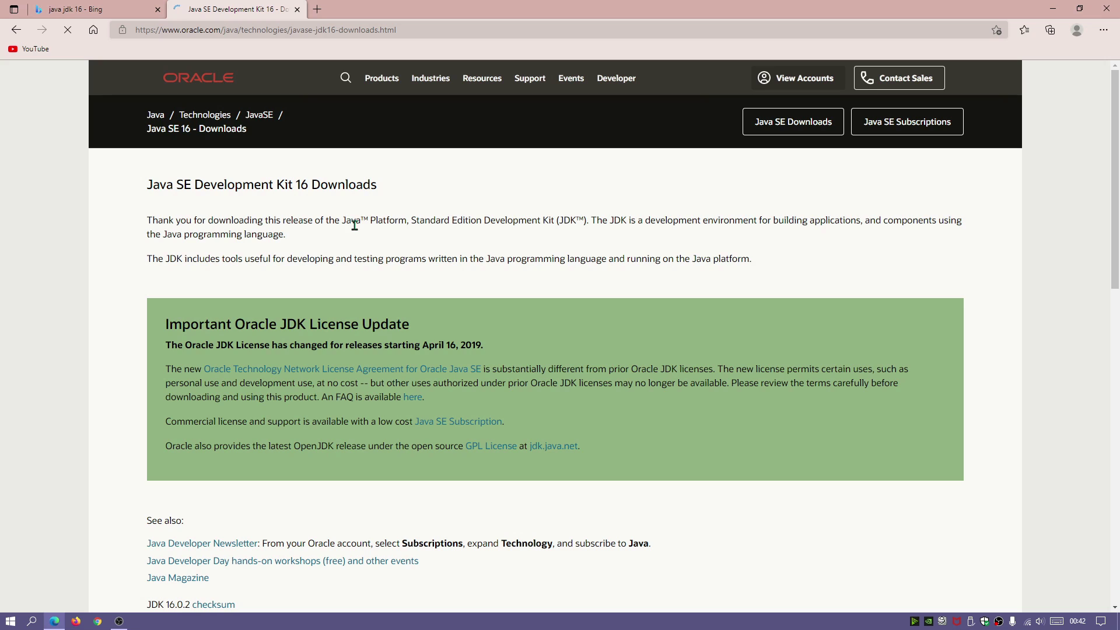
- Download the Windows x64 Installer jdk-16.0.2_windows-x64_bin.exe, accepting the Oracle license agreement
scroll(411, 324, down, 12)
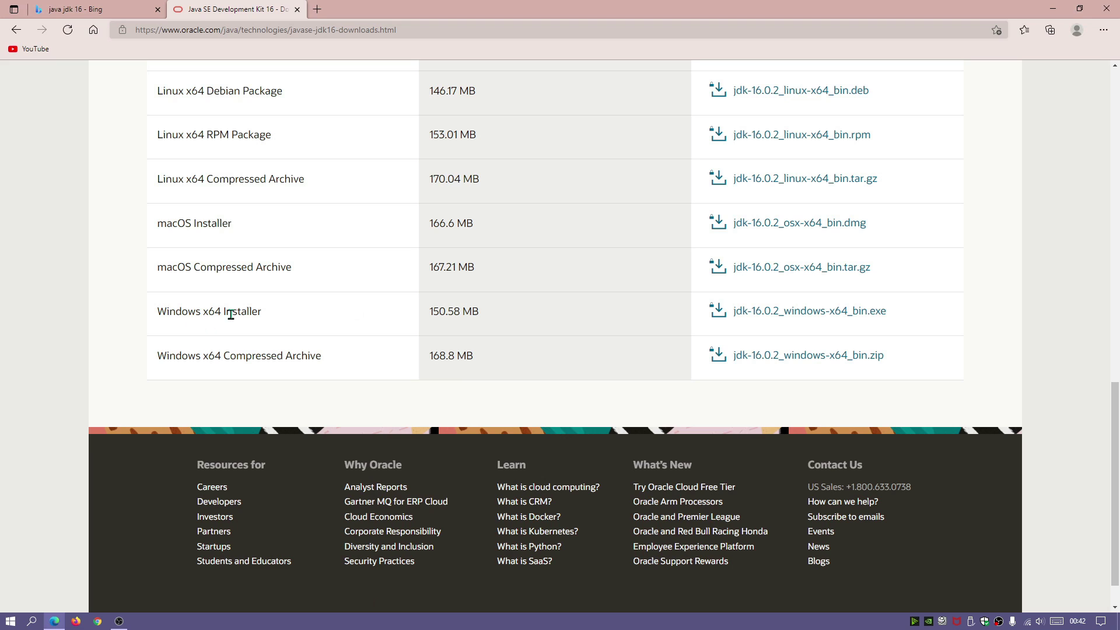
click(811, 310)
click(329, 324)
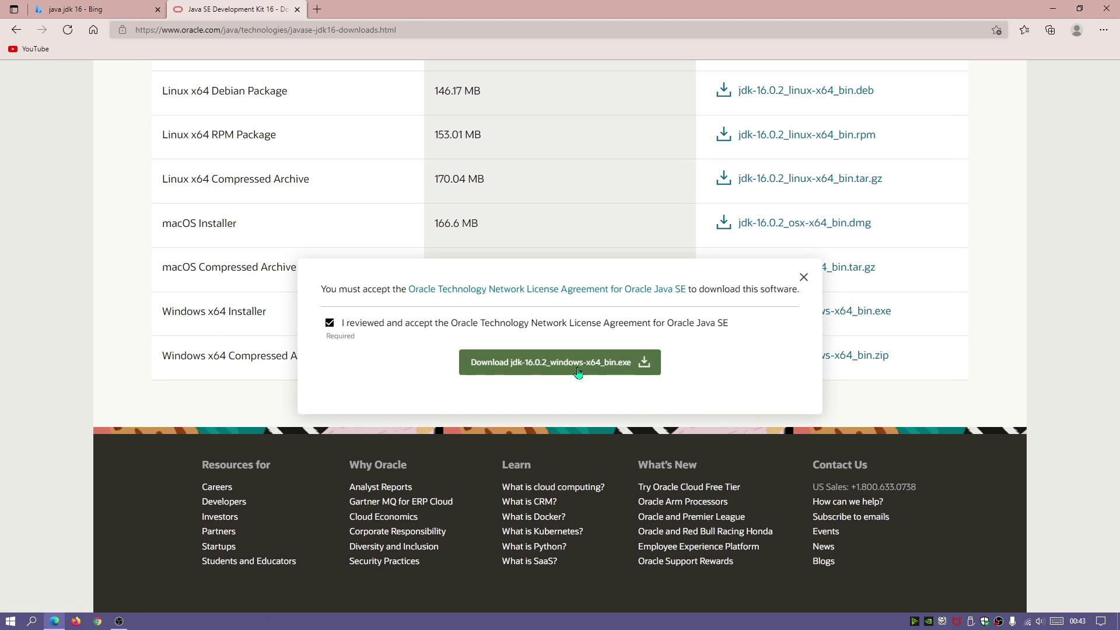
click(571, 368)
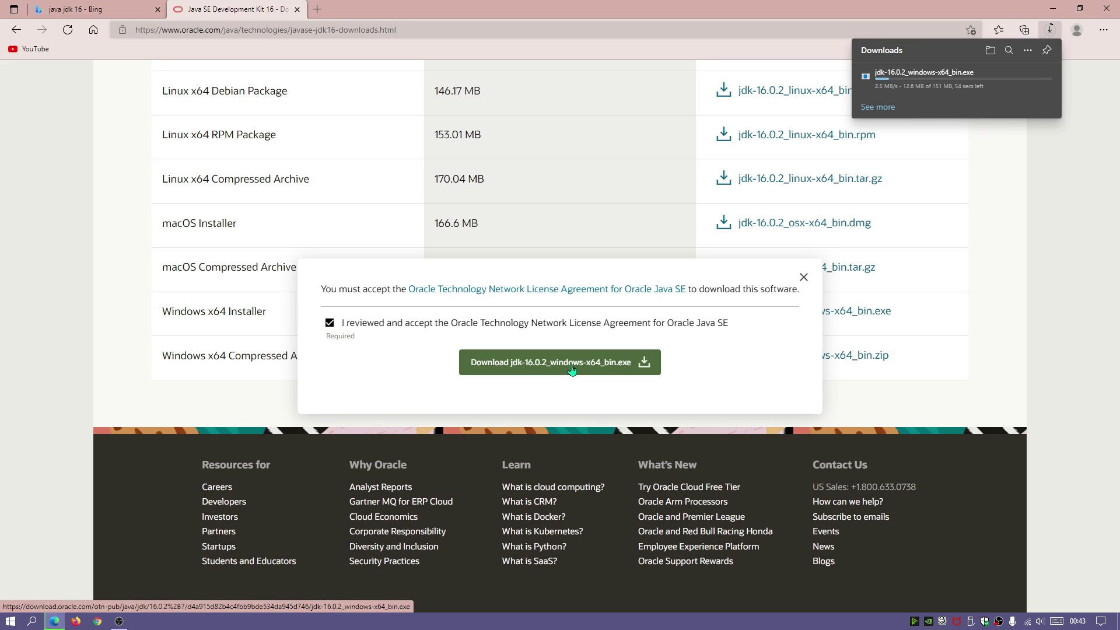
click(571, 370)
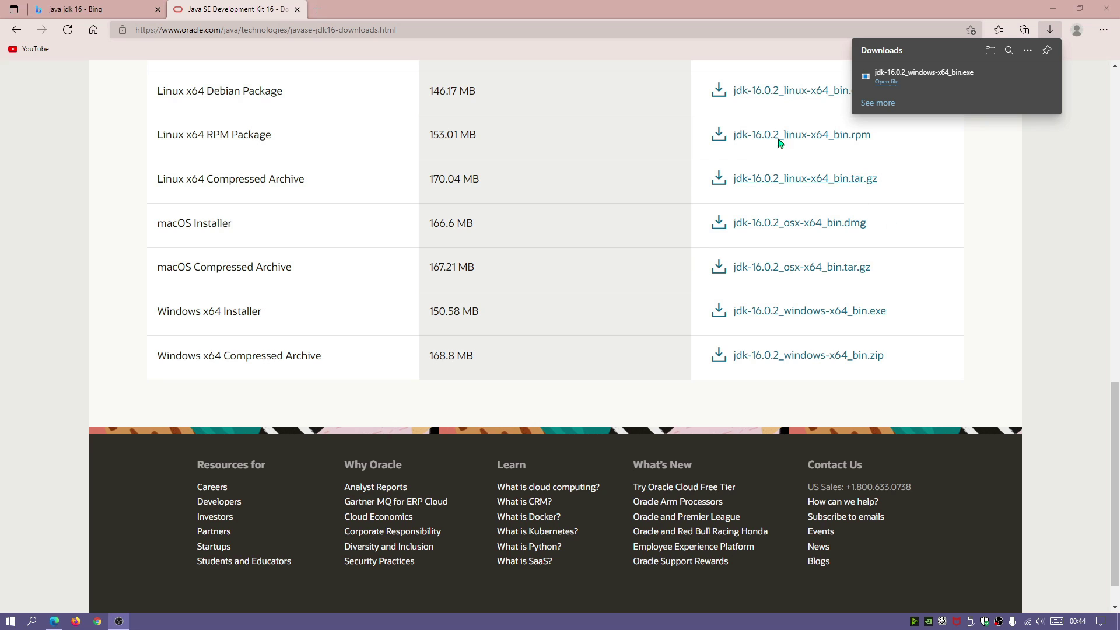
- Close the Oracle downloads page, go to fabricmc.net and open its "use" page with the installer downloads
click(297, 10)
click(302, 32)
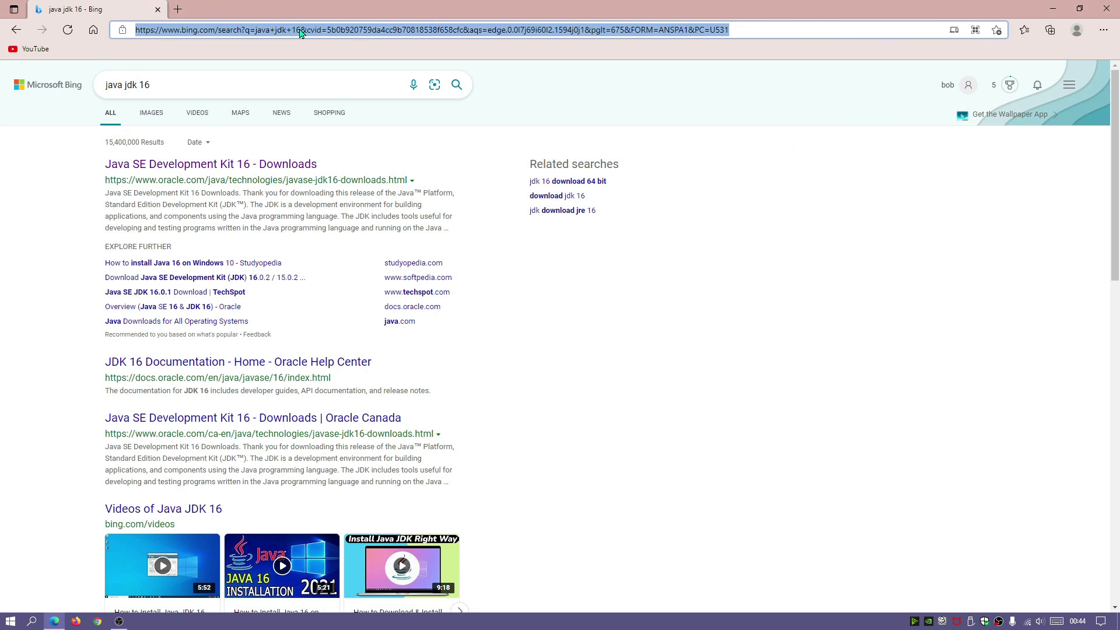
text(fa)
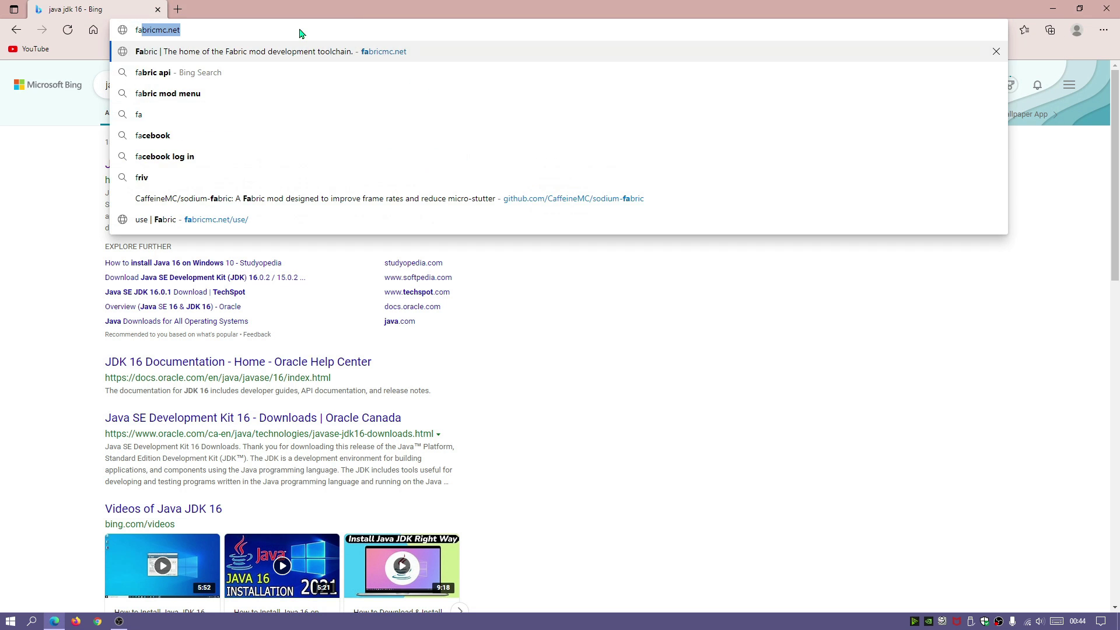
key(Return)
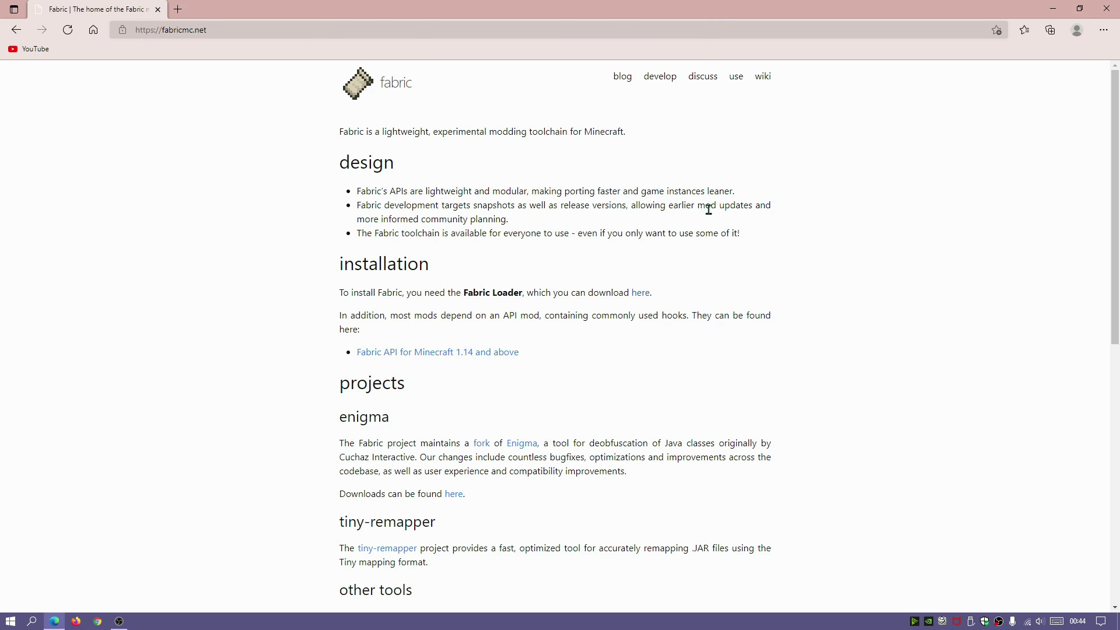
click(735, 79)
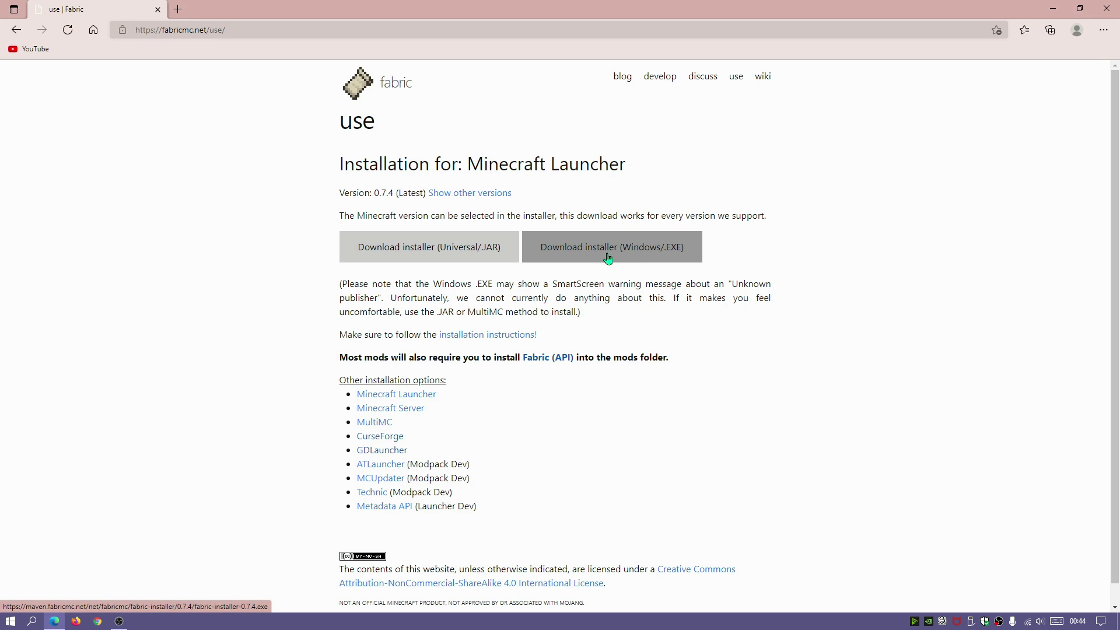
- Download the Universal/JAR Fabric installer, fabric-installer-0.7.4.jar, and choose to keep the blocked file
click(403, 252)
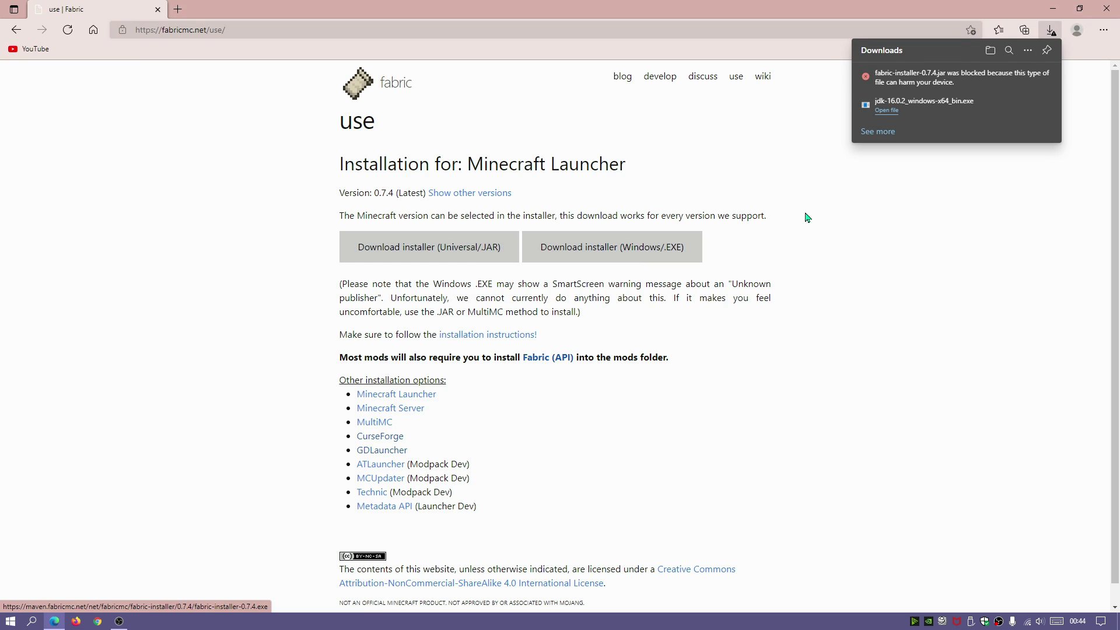
click(1046, 84)
click(1003, 111)
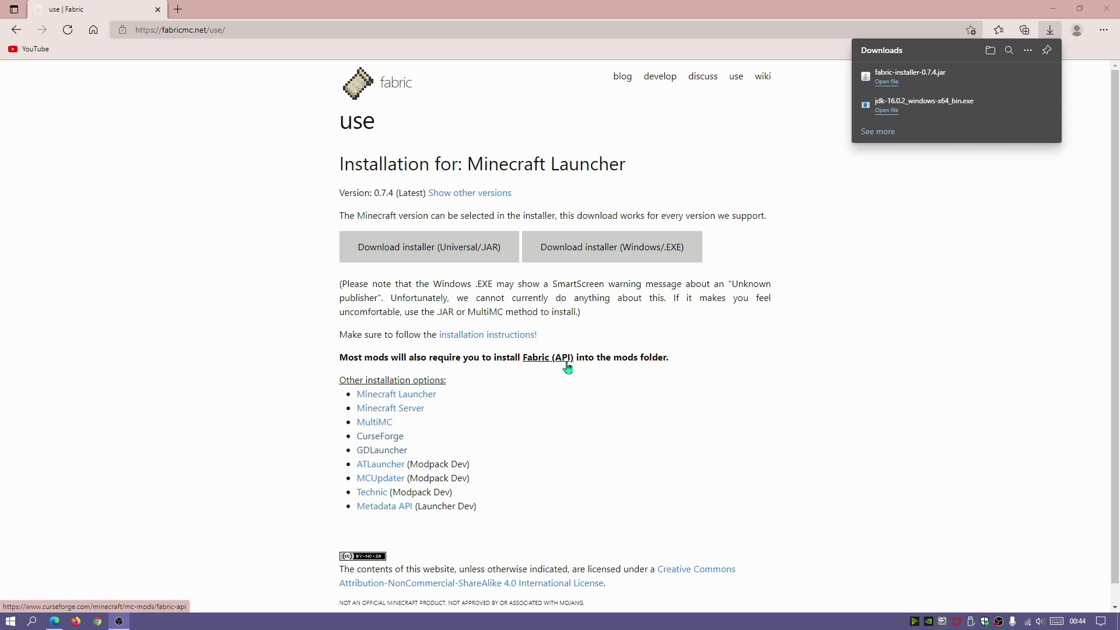
- Open the Fabric API mod page on CurseForge from the Fabric installation page
click(545, 361)
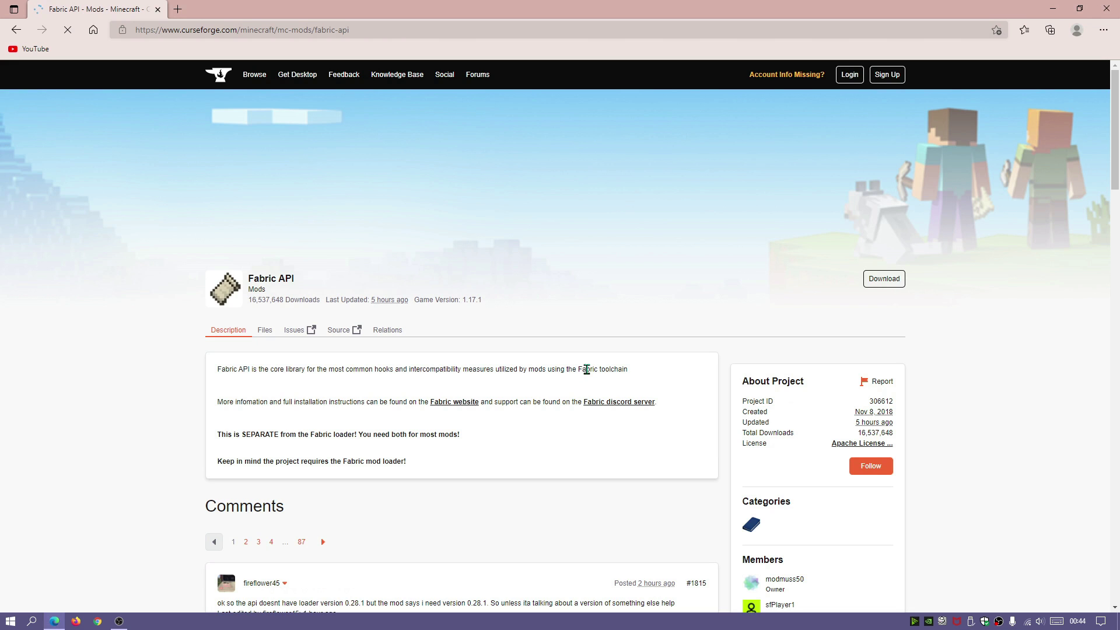